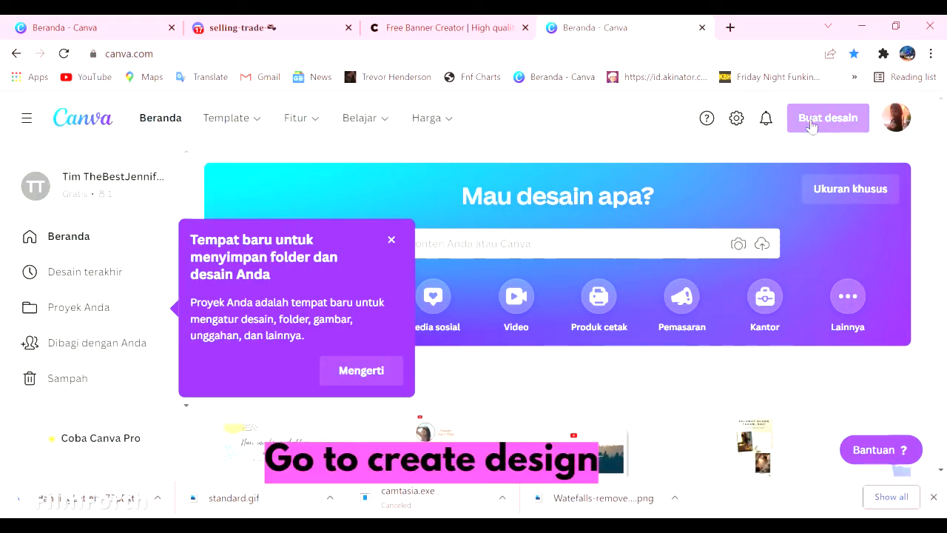
- Create a new custom-size design 1000 pixels wide and 100 pixels high
left_click(840, 124)
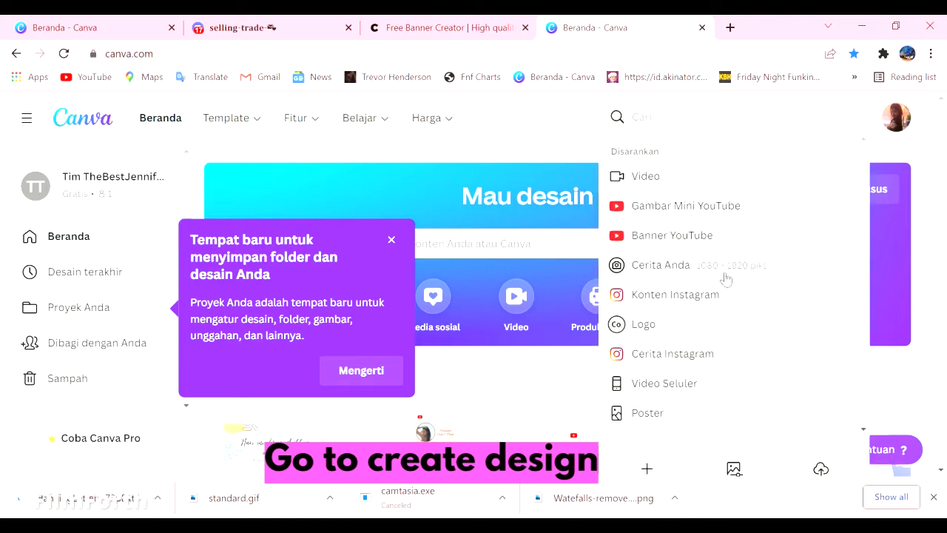
scroll(664, 415, "down", 3)
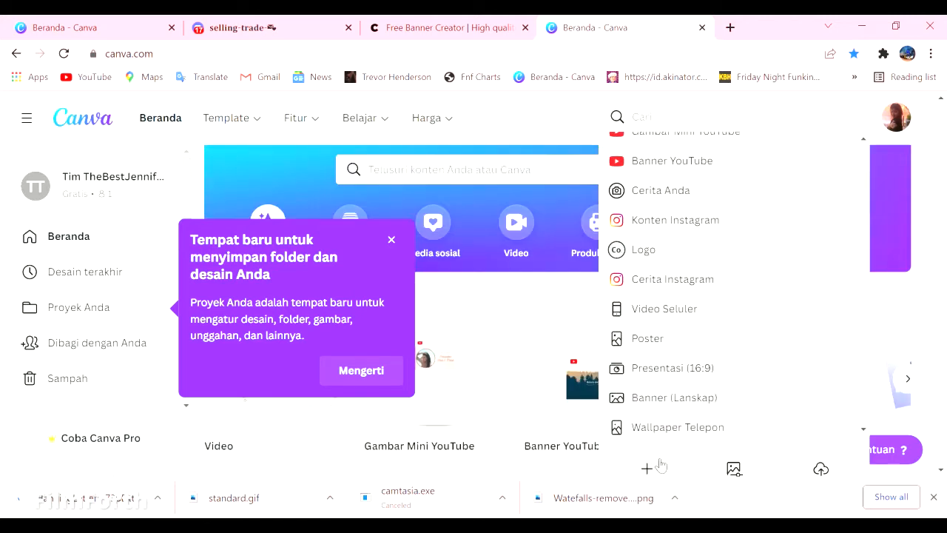
left_click(650, 466)
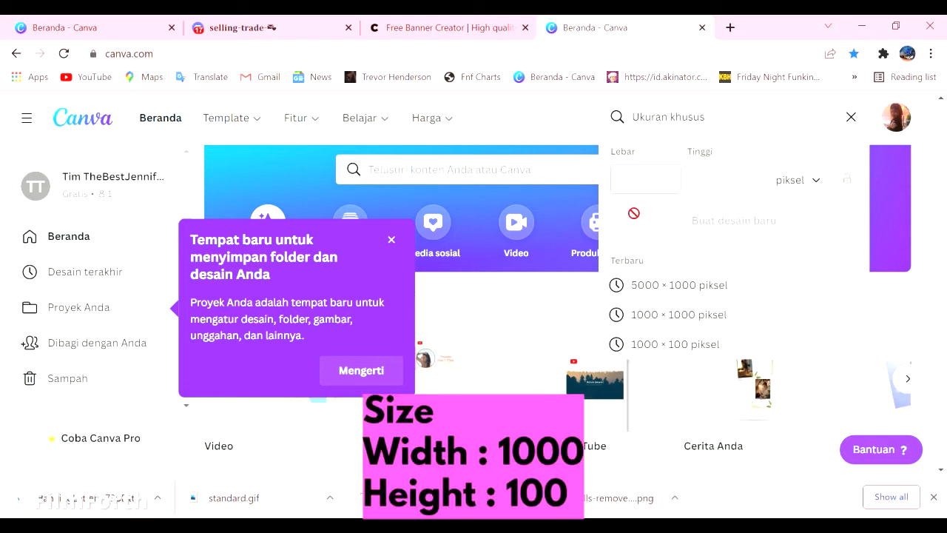
type("10")
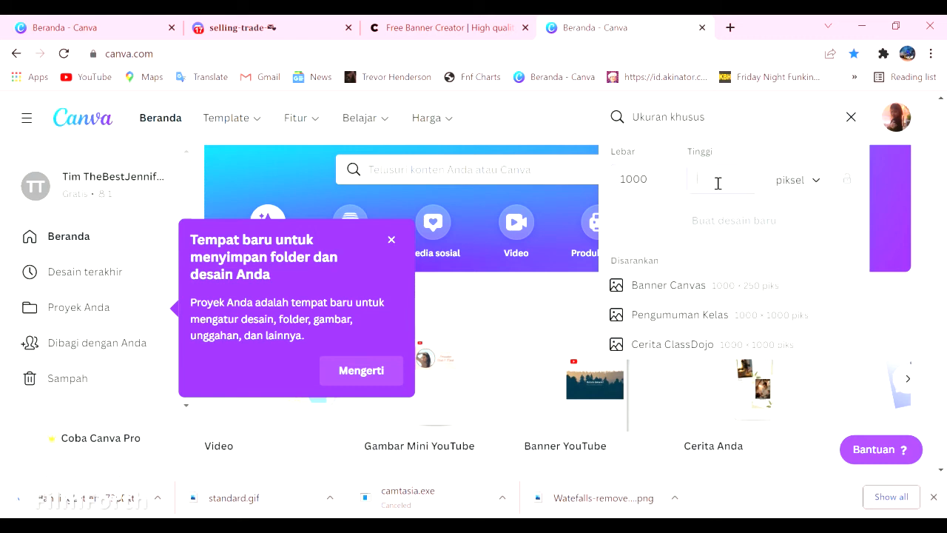
type("0")
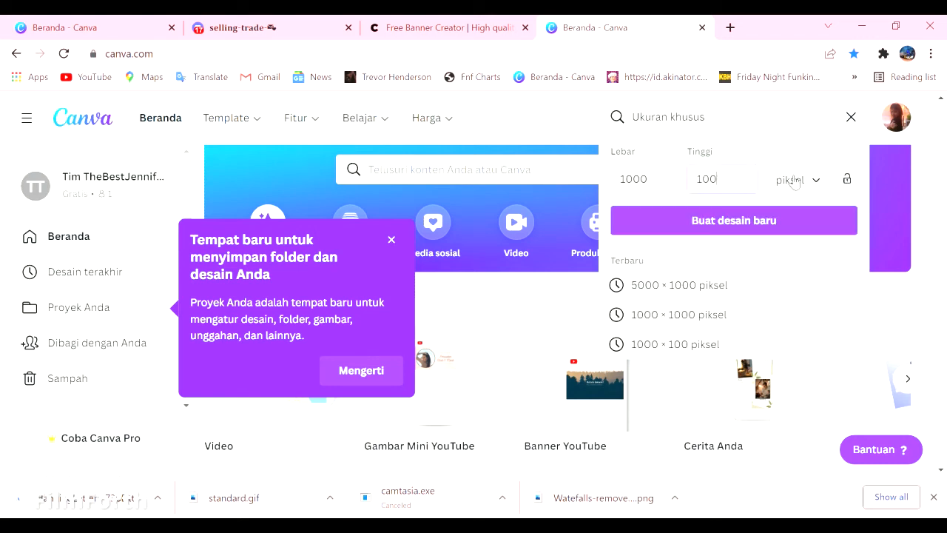
left_click(802, 191)
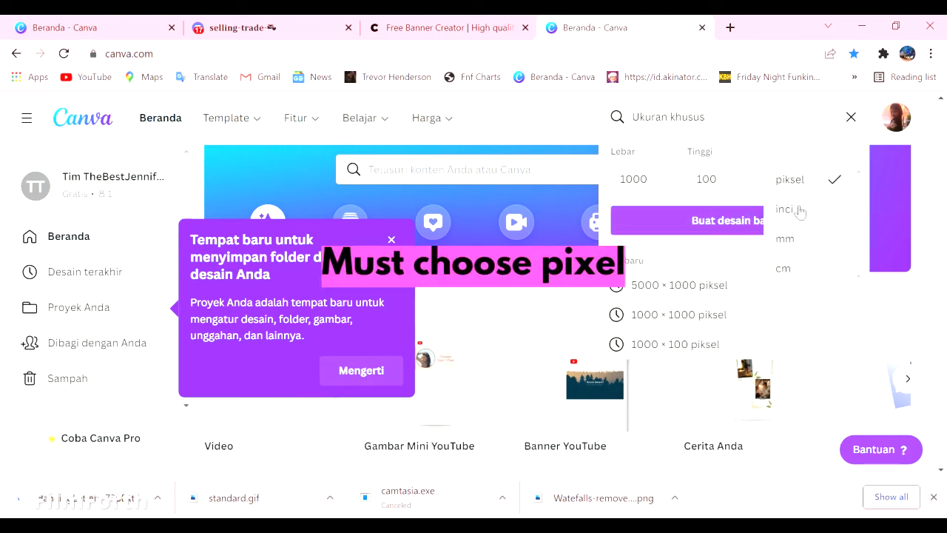
left_click(791, 180)
left_click(695, 220)
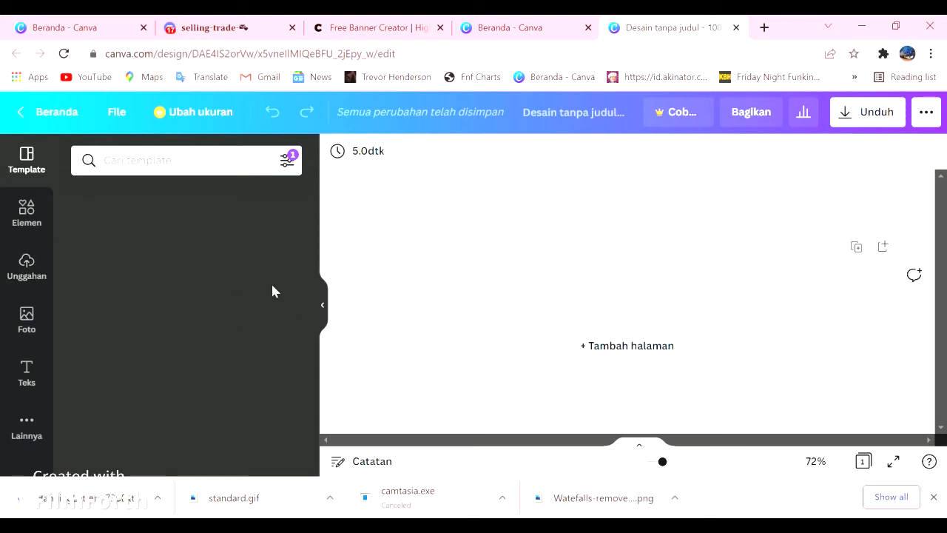
- Set the page background to the light green standard colour
left_click(381, 292)
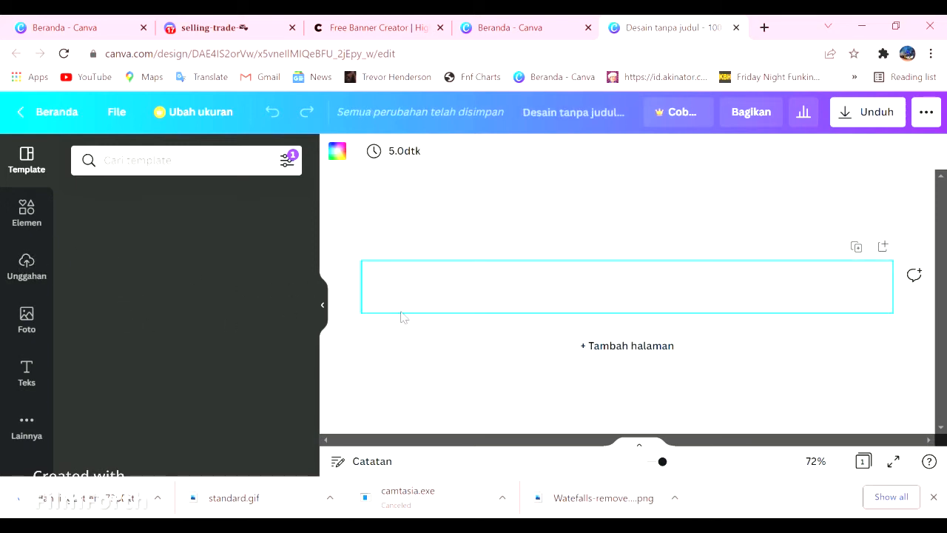
left_click(45, 219)
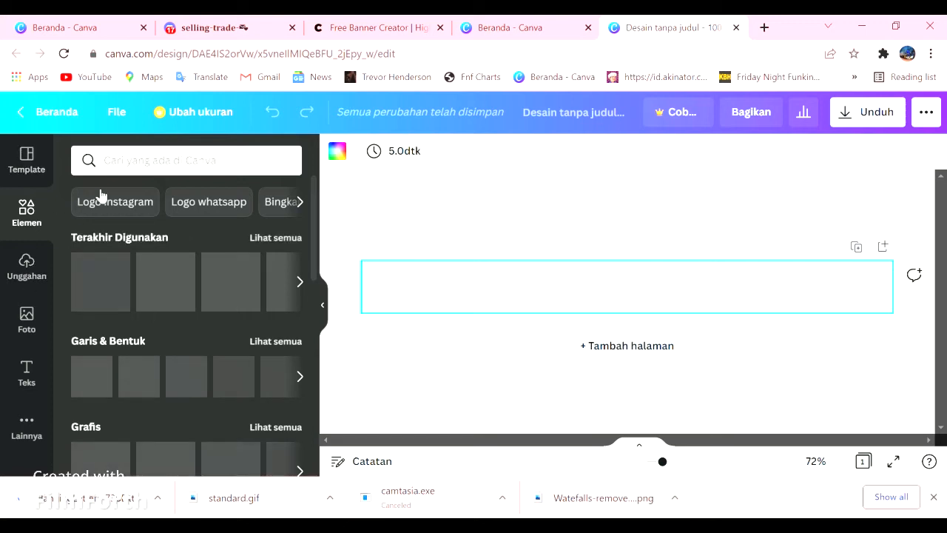
left_click(337, 150)
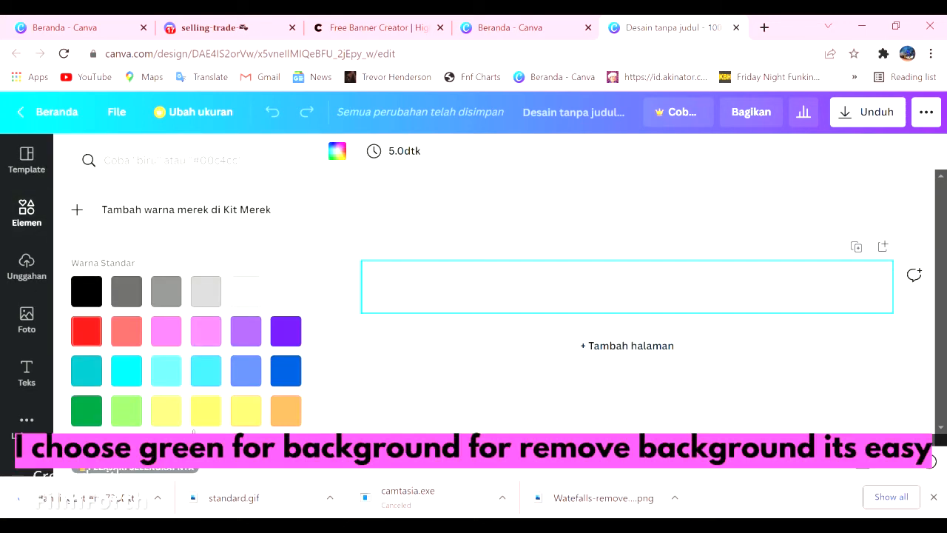
left_click(127, 412)
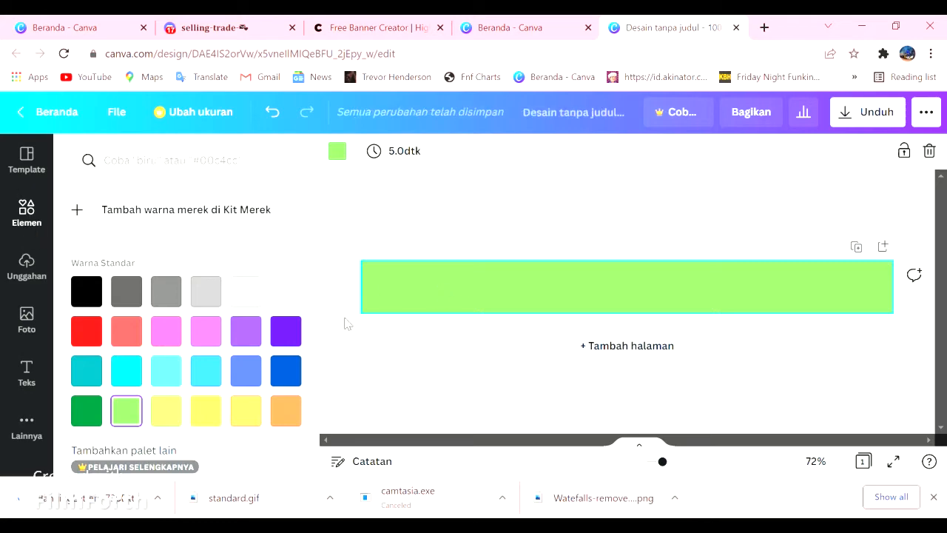
- Search the elements library for "bar"
left_click(24, 285)
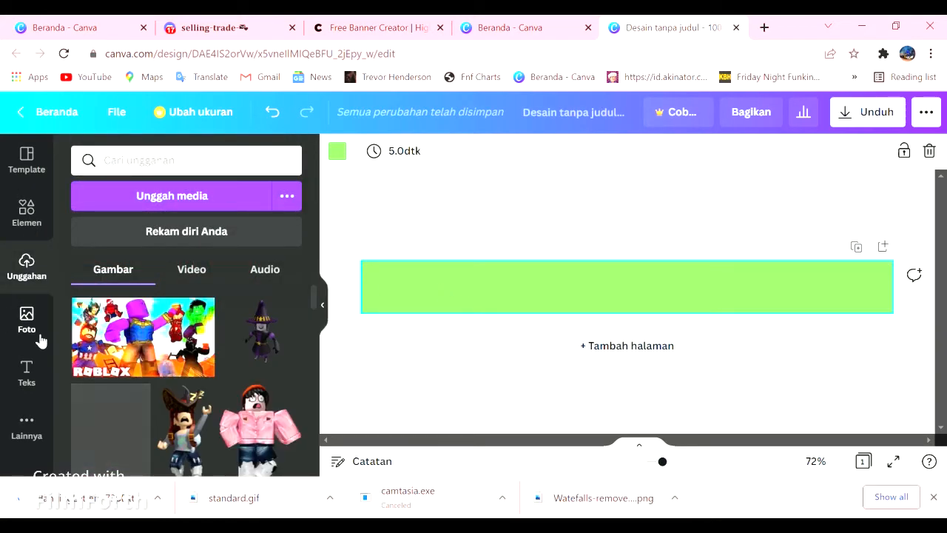
left_click(38, 338)
left_click(25, 370)
left_click(26, 222)
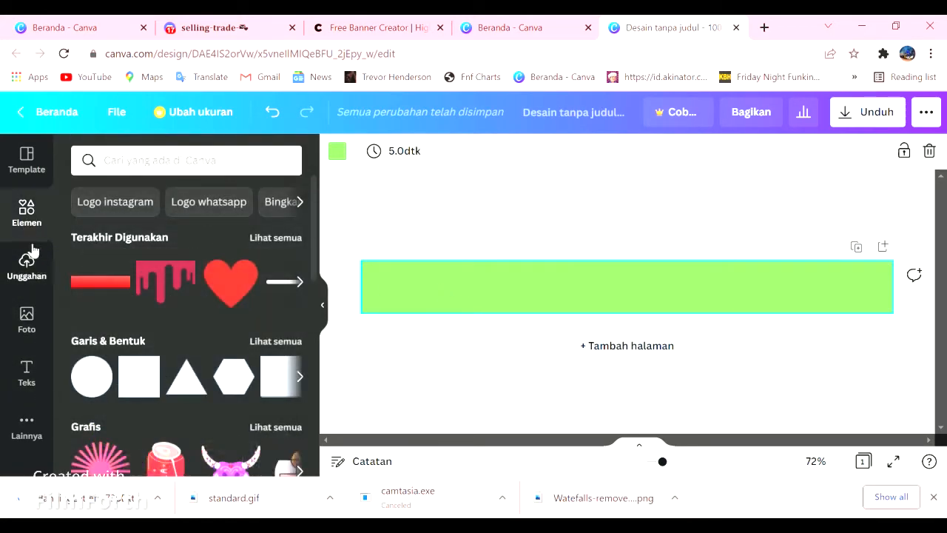
left_click(137, 170)
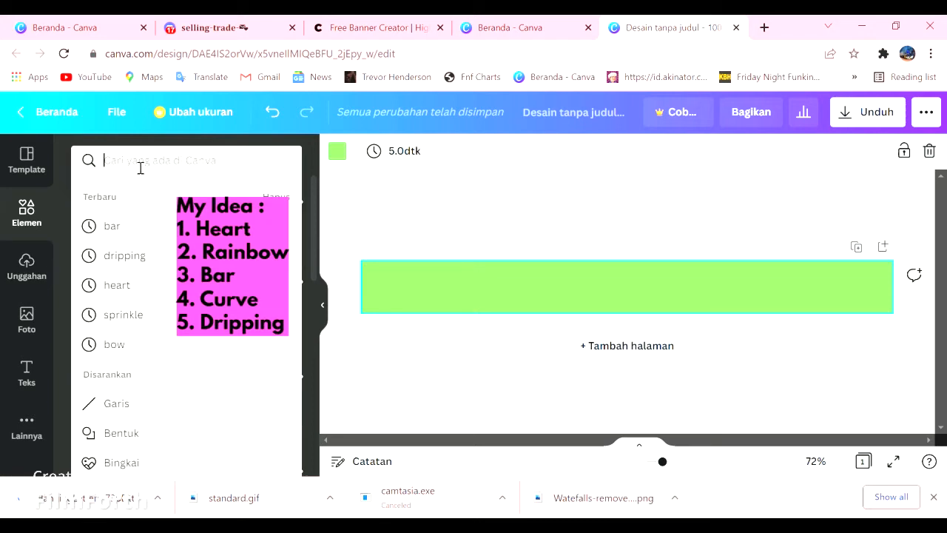
type("bar")
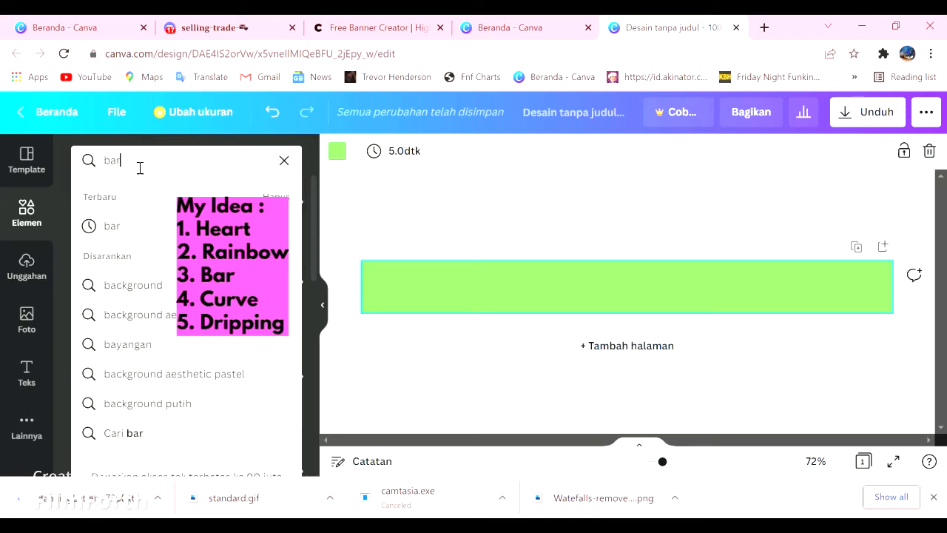
left_click(114, 235)
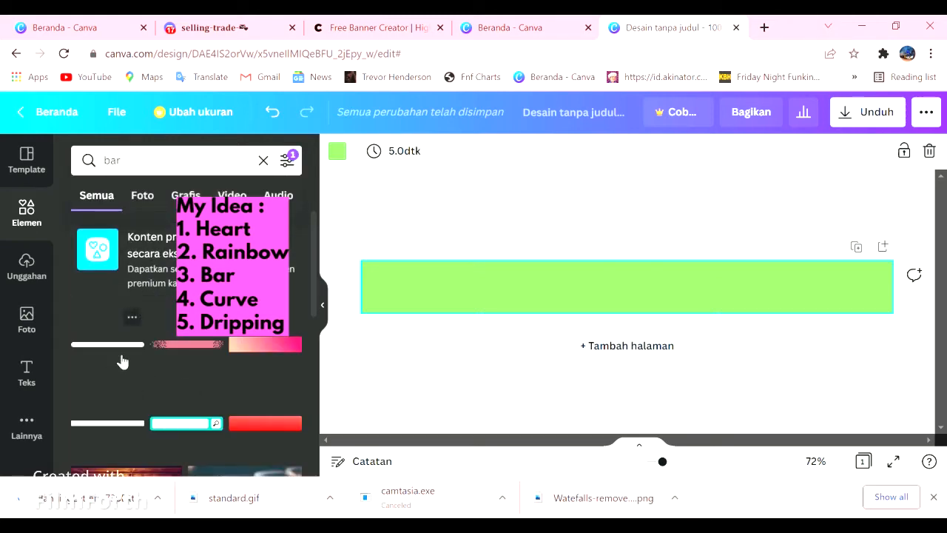
- Add the first rounded bar from the search results, enlarged and centred so a thin green border remains around it
scroll(123, 361, "down", 5)
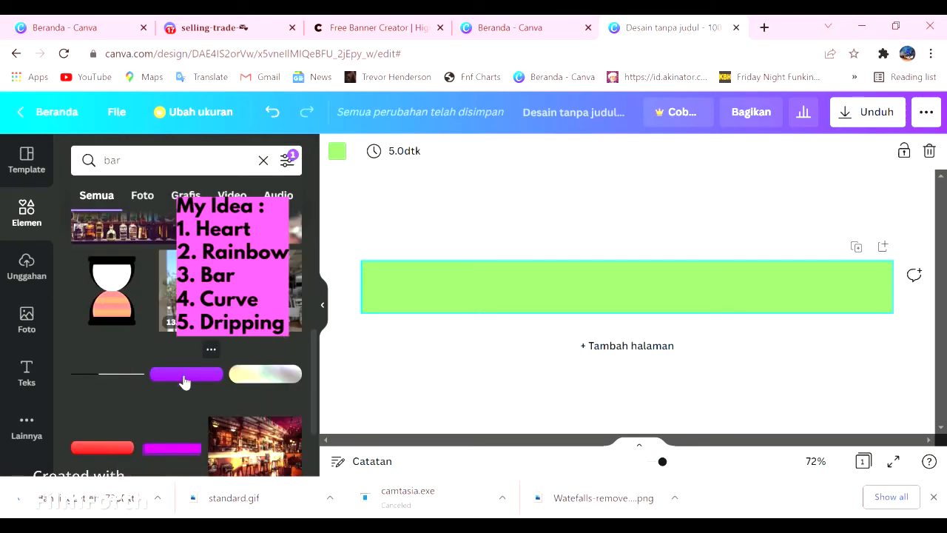
scroll(185, 381, "up", 4)
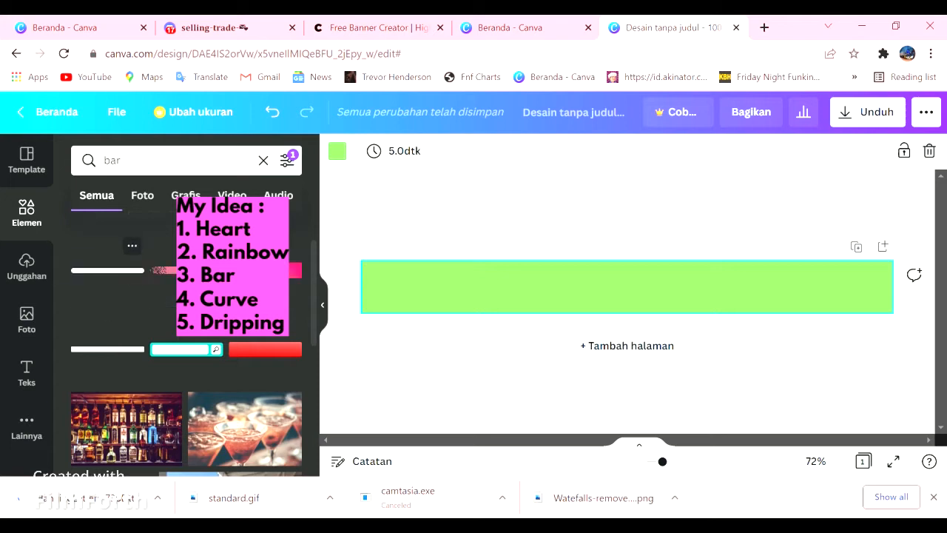
left_click(108, 270)
left_click_drag(742, 307, 916, 418)
left_click_drag(597, 302, 494, 305)
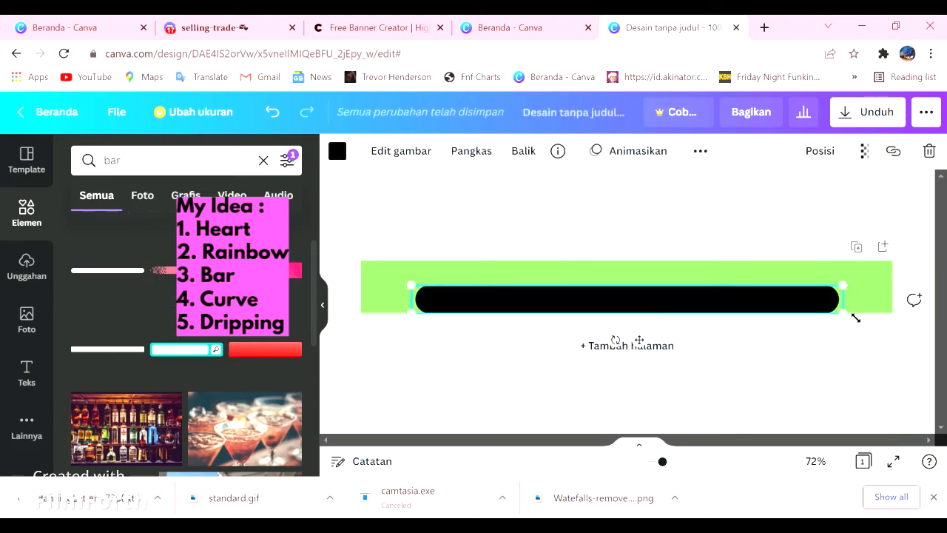
left_click_drag(853, 326, 844, 348)
left_click_drag(684, 303, 645, 287)
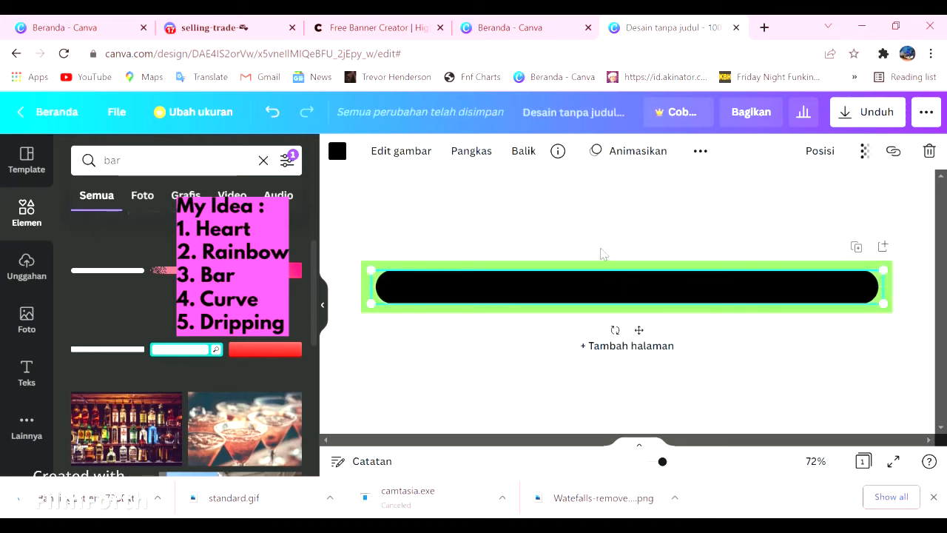
left_click(348, 279)
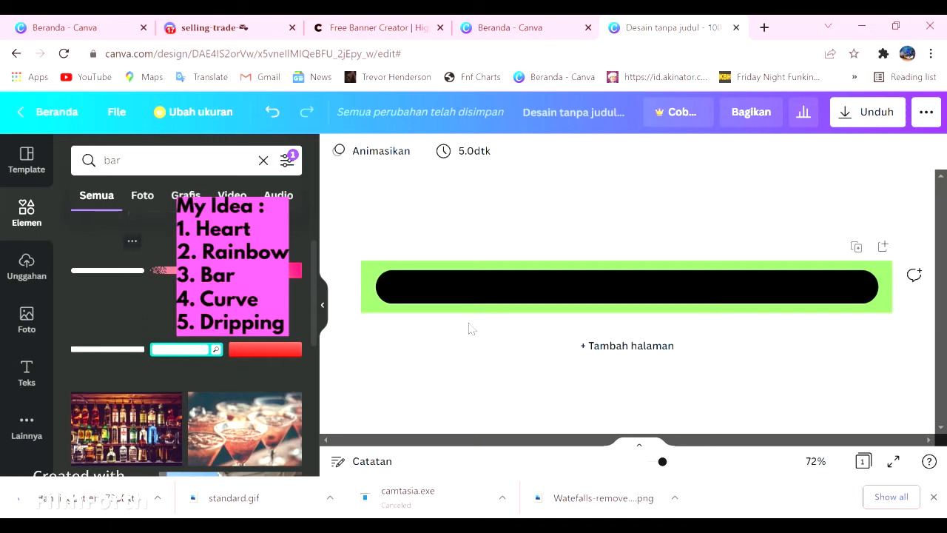
- Colour the rounded bar white
left_click(482, 293)
left_click(337, 151)
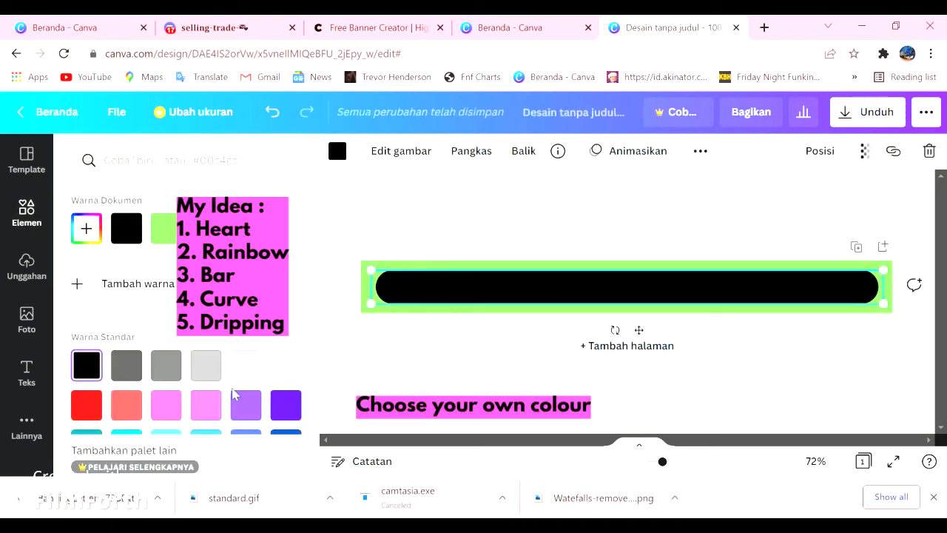
left_click(287, 366)
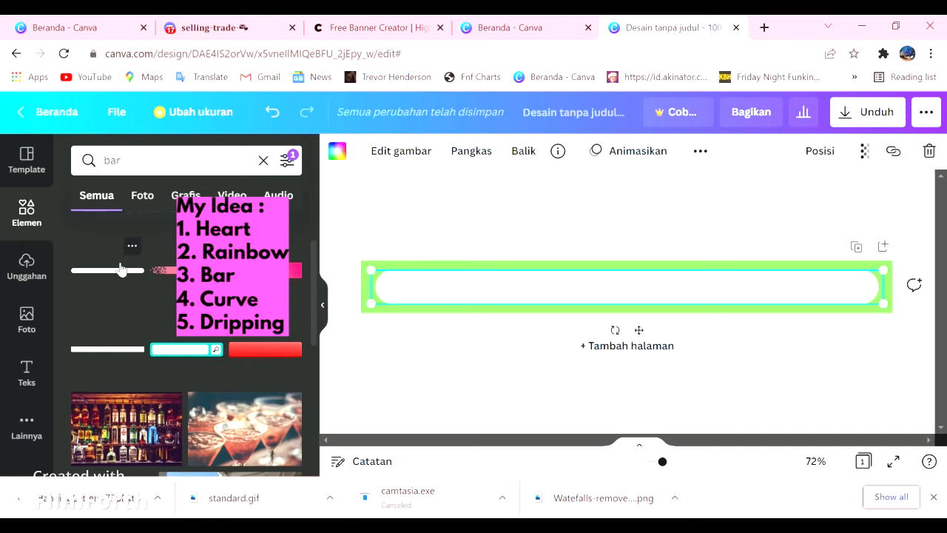
- Add a second copy of the rounded bar directly over the first one and colour it white
left_click(121, 269)
left_click_drag(580, 297, 570, 288)
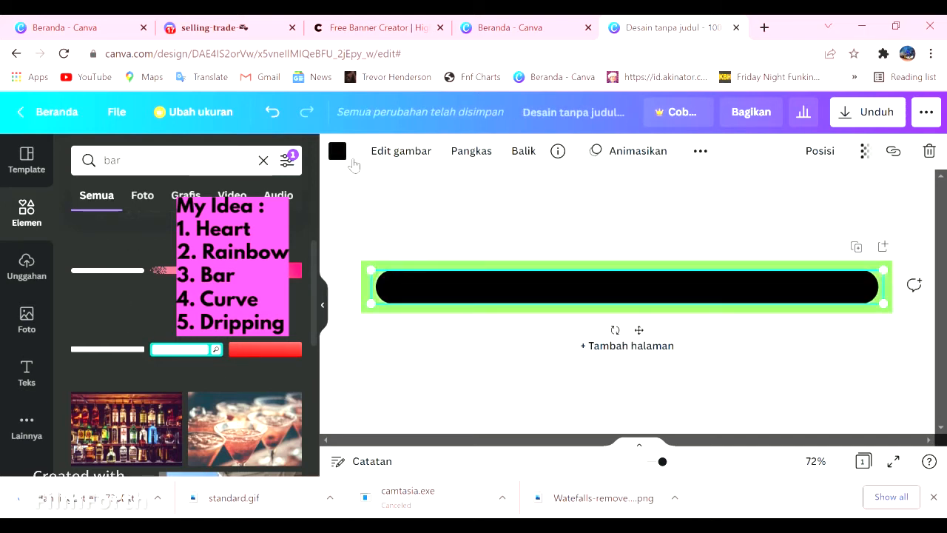
left_click(337, 151)
left_click(242, 370)
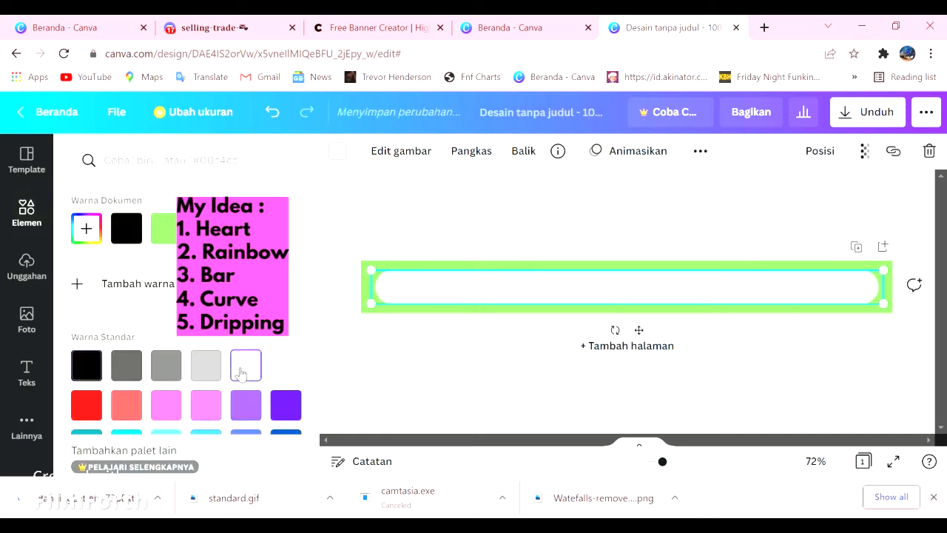
left_click(387, 229)
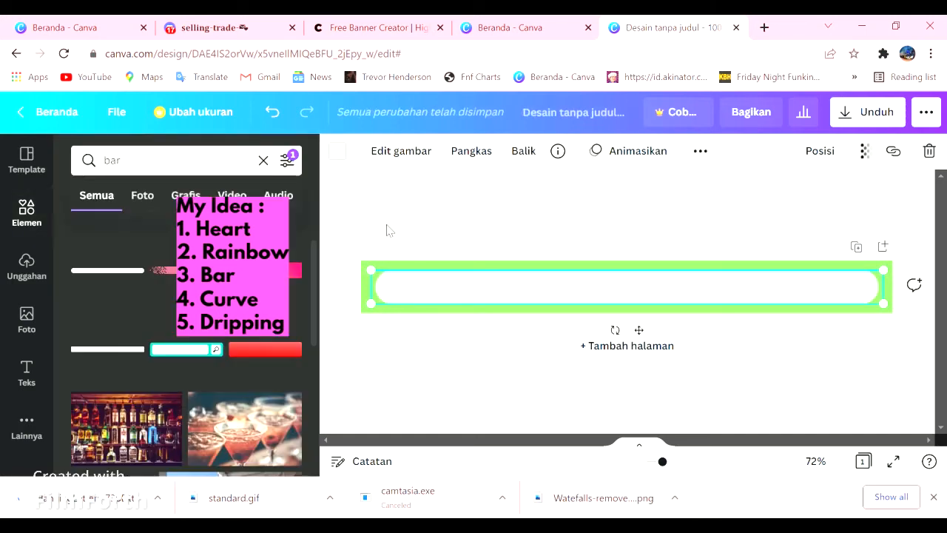
- Crop away the upper half of the front white bar, keeping its lower half
left_click(467, 154)
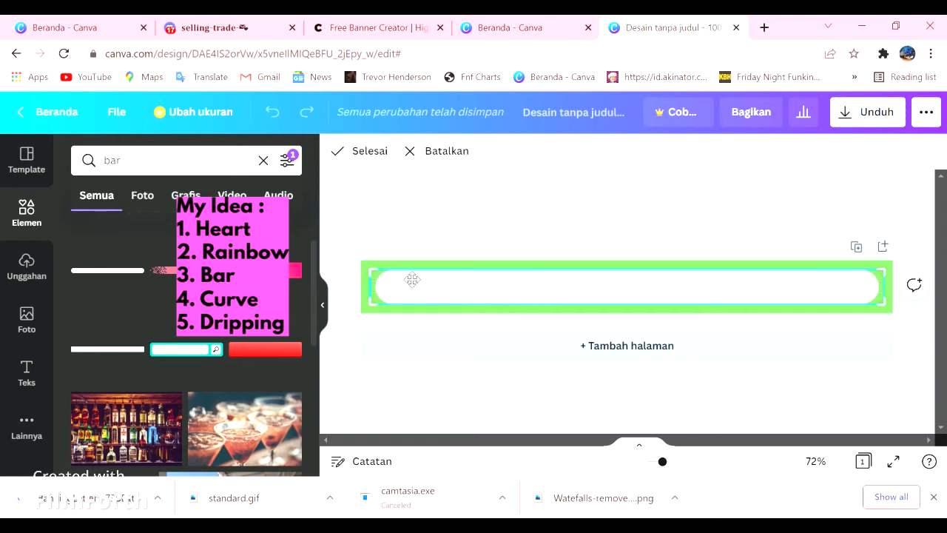
mouse_move(377, 277)
left_mouse_down()
mouse_move(387, 286)
mouse_move(380, 293)
left_mouse_up()
left_click(403, 227)
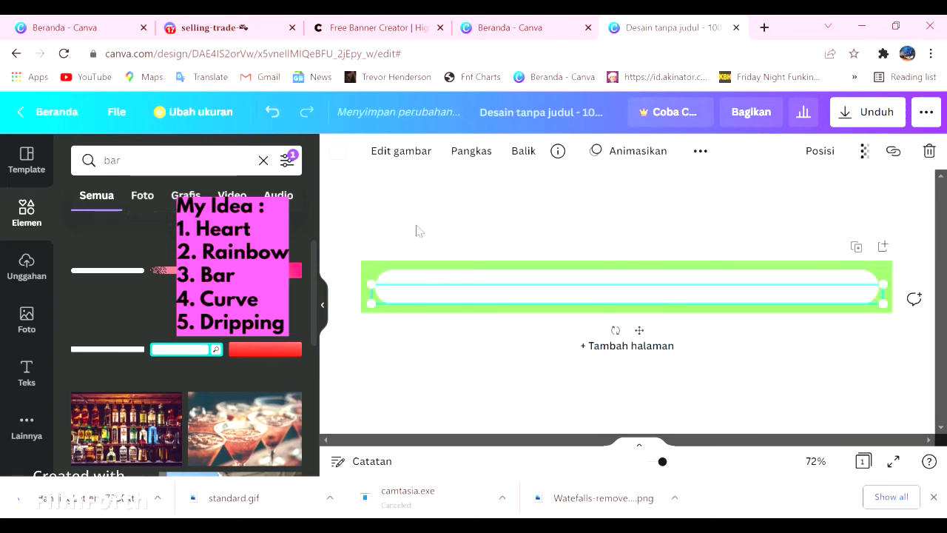
left_click(477, 231)
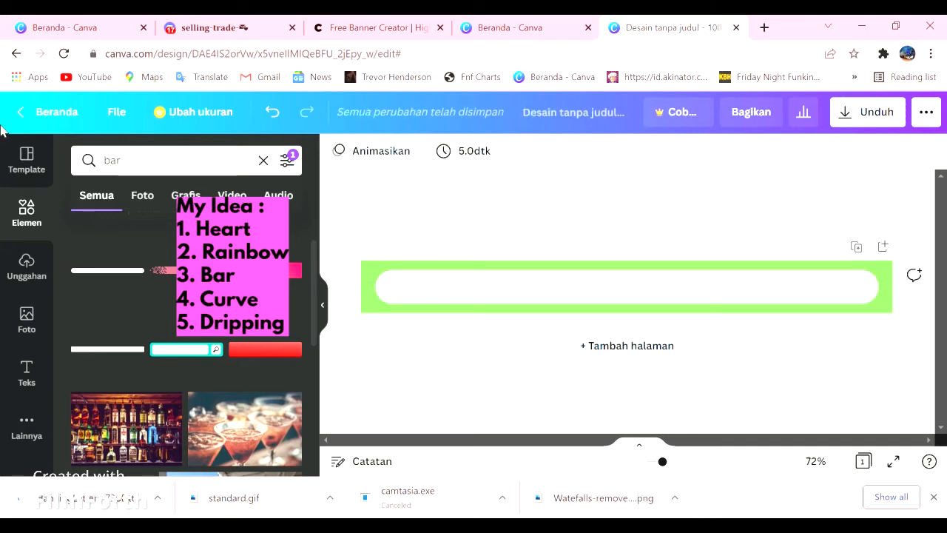
- Add another rounded bar, fit it exactly over the white bars, and colour it pink
left_click(109, 274)
left_click_drag(778, 300, 924, 418)
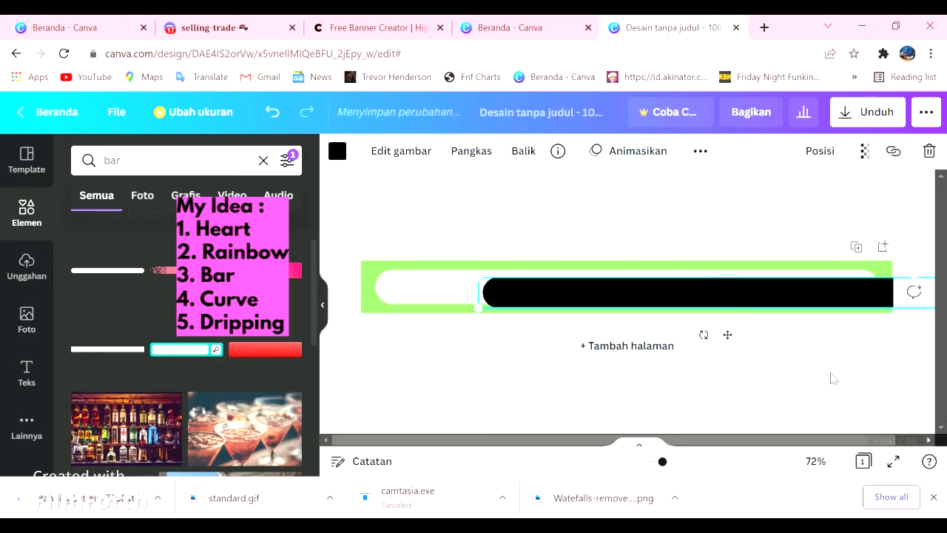
left_click_drag(596, 295, 477, 268)
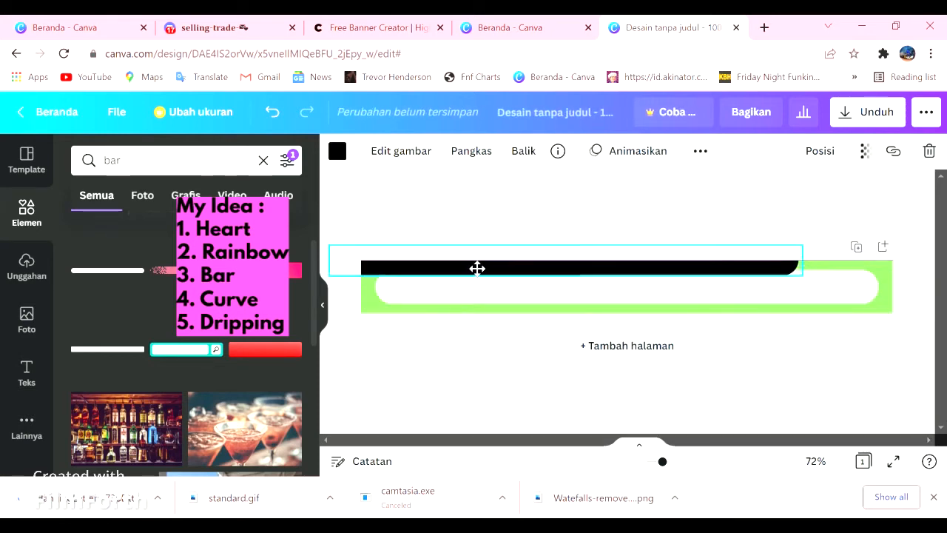
left_click_drag(805, 279, 841, 306)
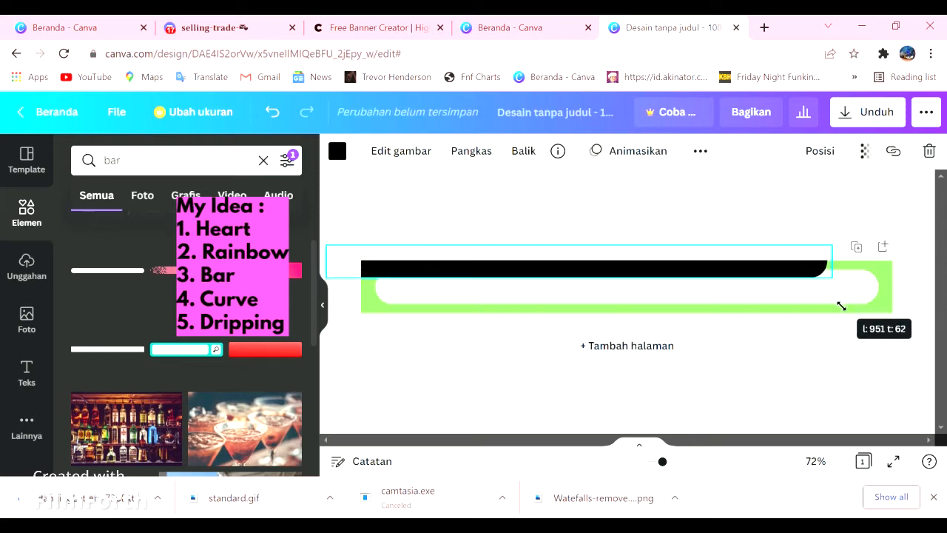
left_click_drag(779, 273, 823, 300)
left_click_drag(884, 315, 888, 317)
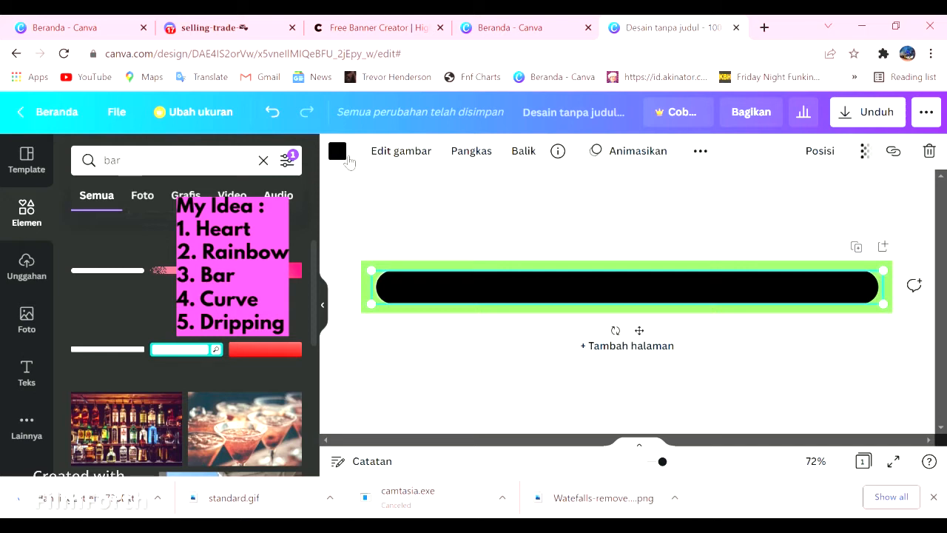
left_click(345, 156)
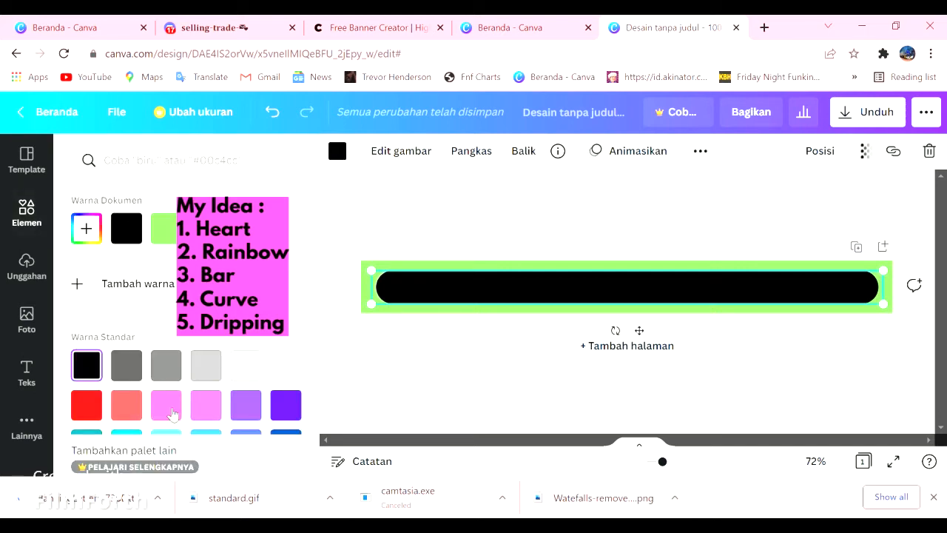
left_click(166, 411)
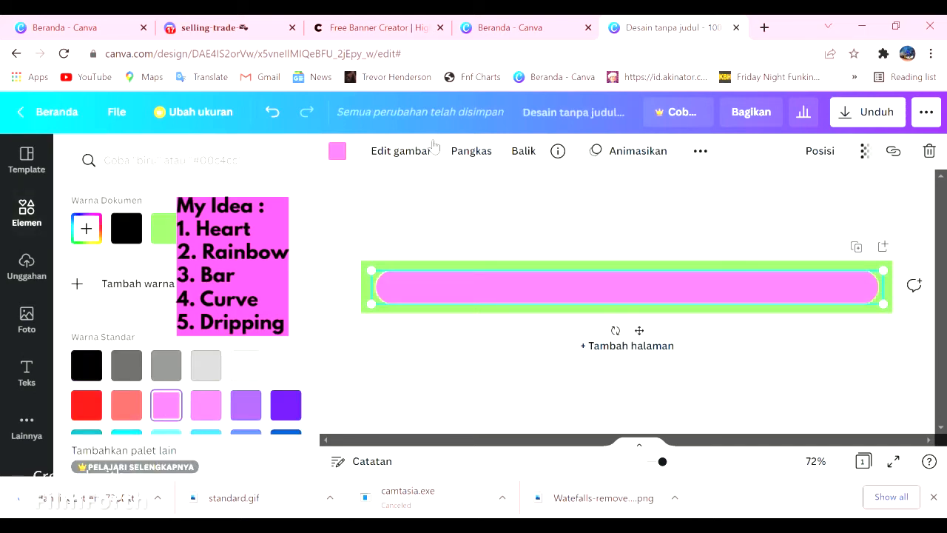
- Crop the front pink bar from its right end, keeping slightly more than its left third over the white bar
left_click(478, 159)
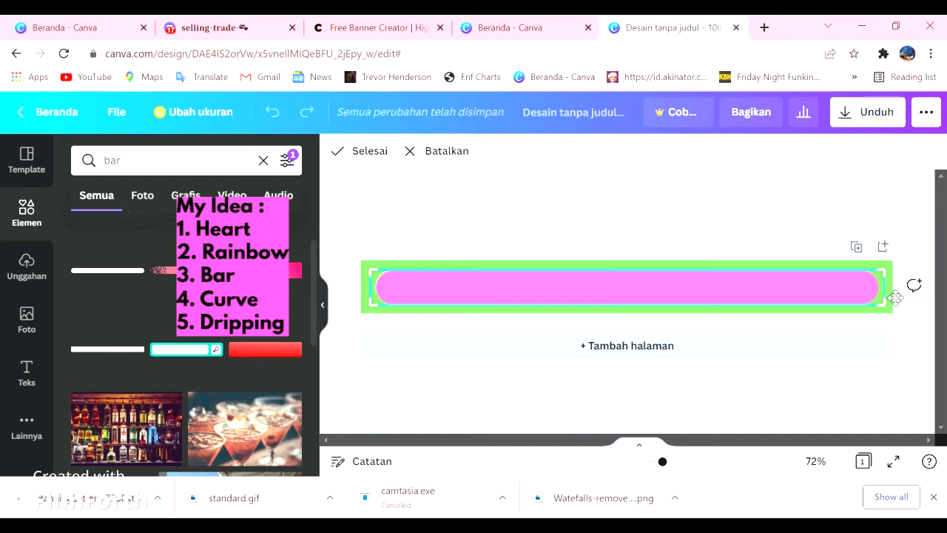
left_click_drag(888, 308, 565, 320)
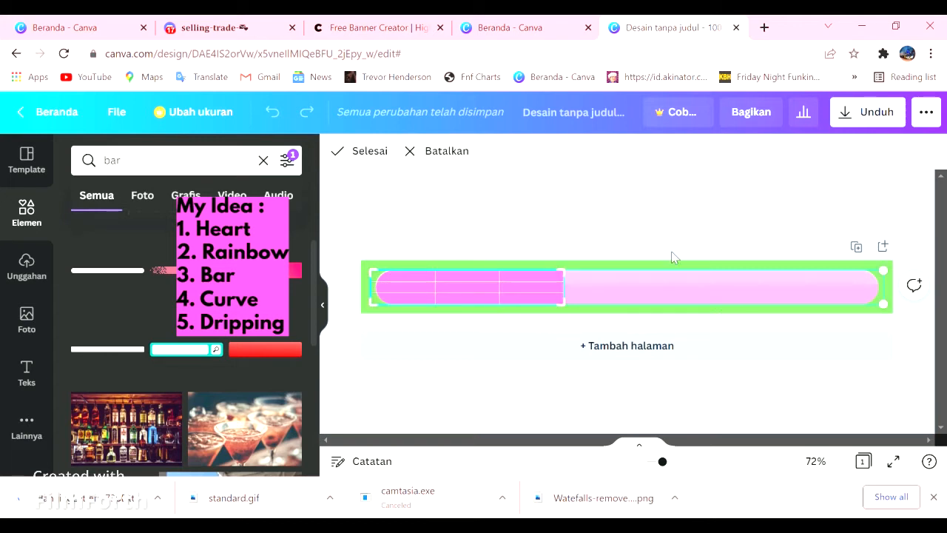
left_click(374, 161)
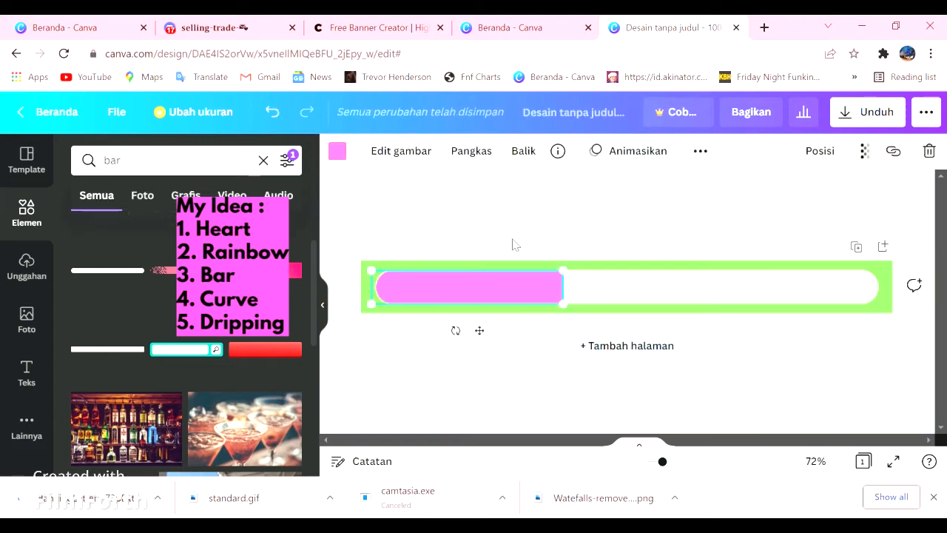
left_click(411, 232)
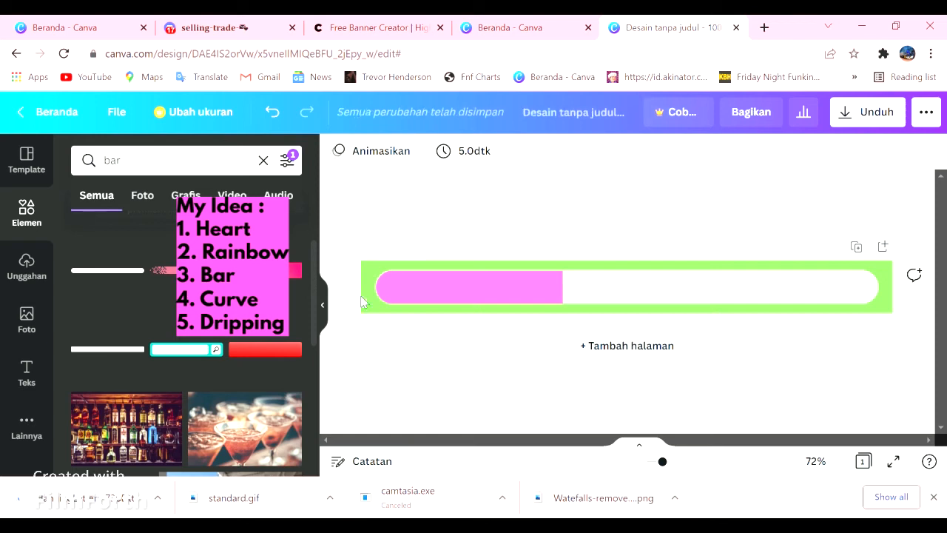
left_click(433, 296)
right_click(434, 296)
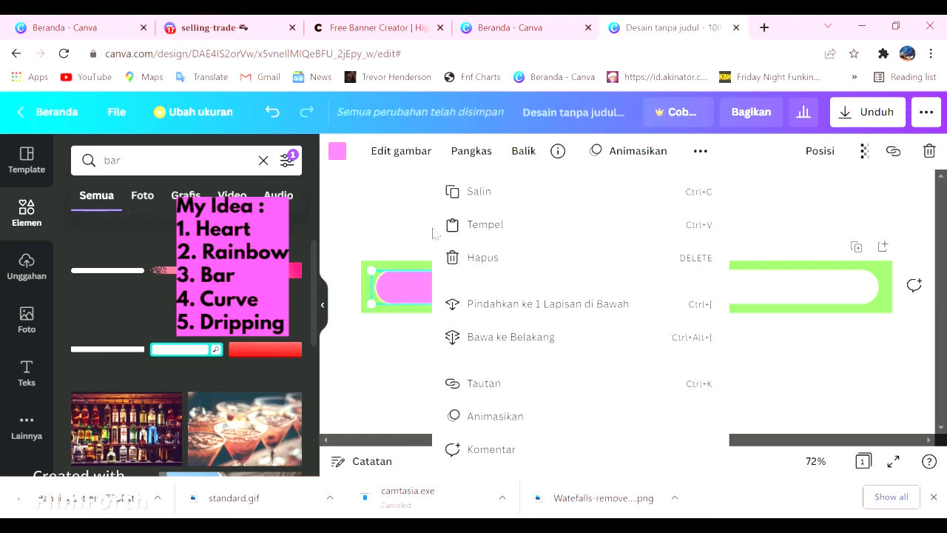
left_click(377, 195)
- Add another rounded bar exactly over the existing bars and colour it the lighter pink
left_click_drag(131, 270, 785, 283)
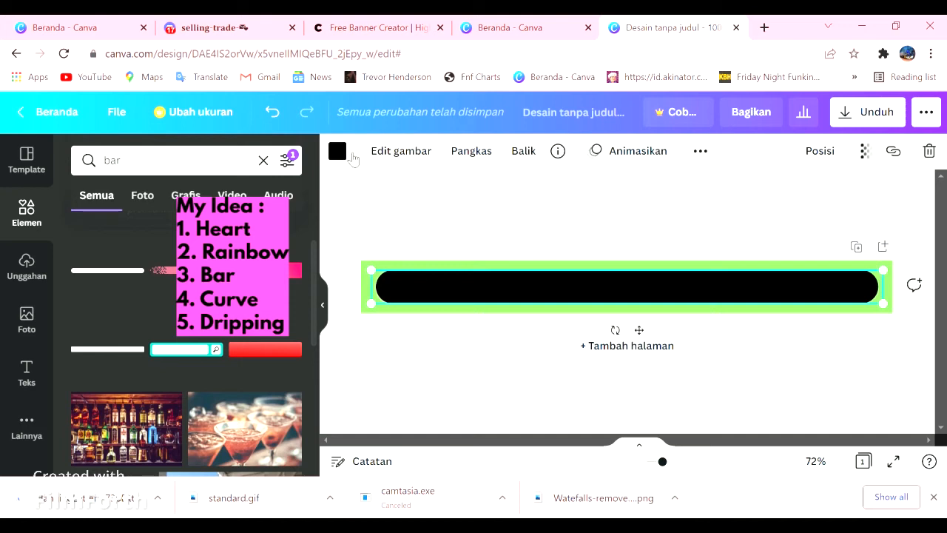
left_click(338, 151)
left_click(213, 407)
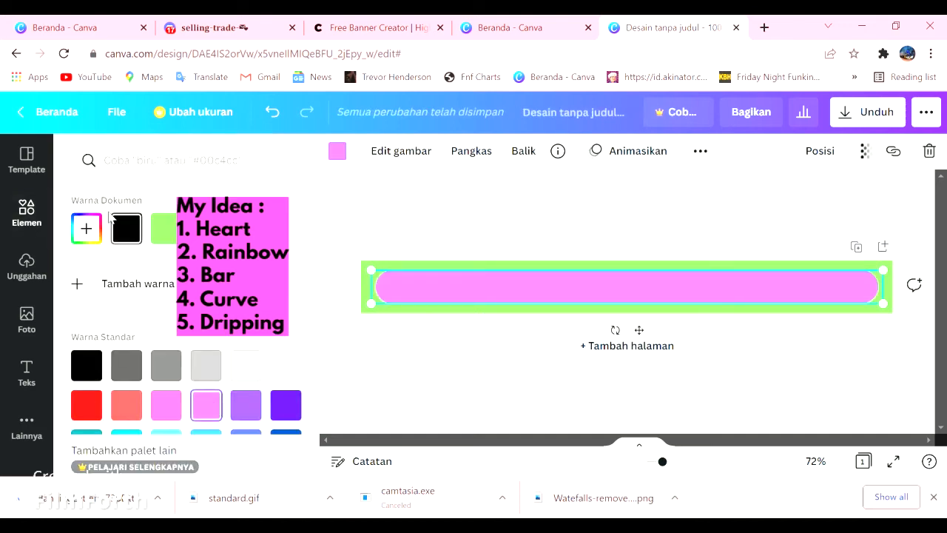
- Crop the lighter pink bar to its lower half and to about the width of the short pink section
left_click(457, 157)
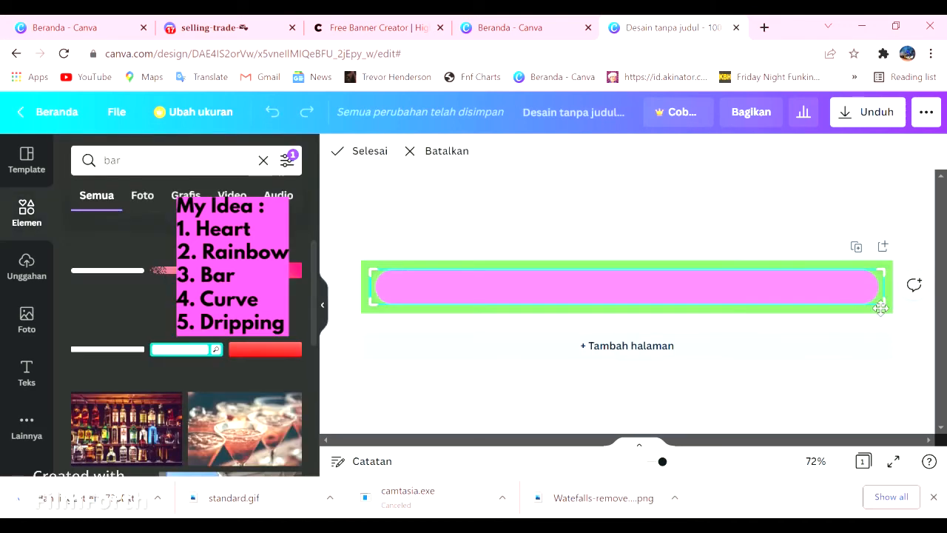
left_click_drag(890, 281, 568, 268)
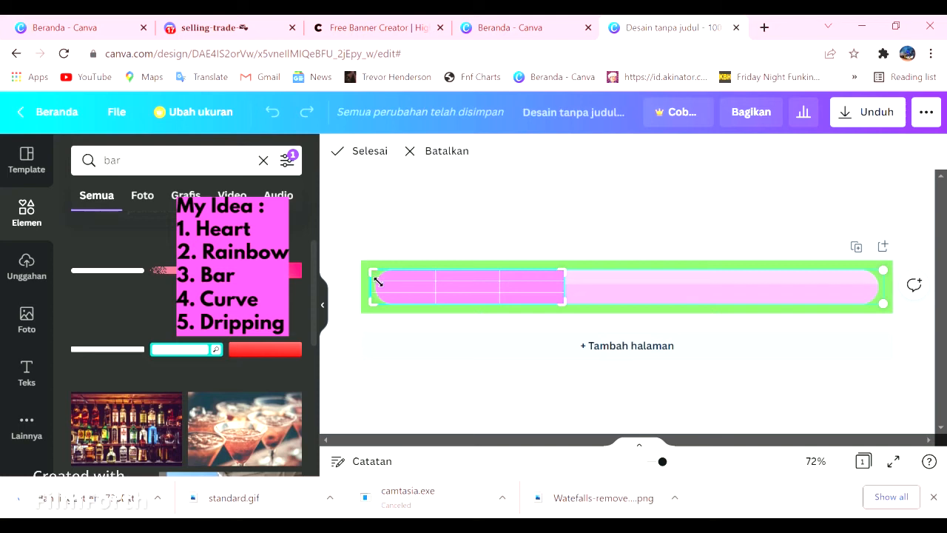
mouse_move(375, 279)
left_mouse_down()
mouse_move(390, 289)
mouse_move(379, 291)
mouse_move(380, 284)
left_mouse_up()
left_click(369, 151)
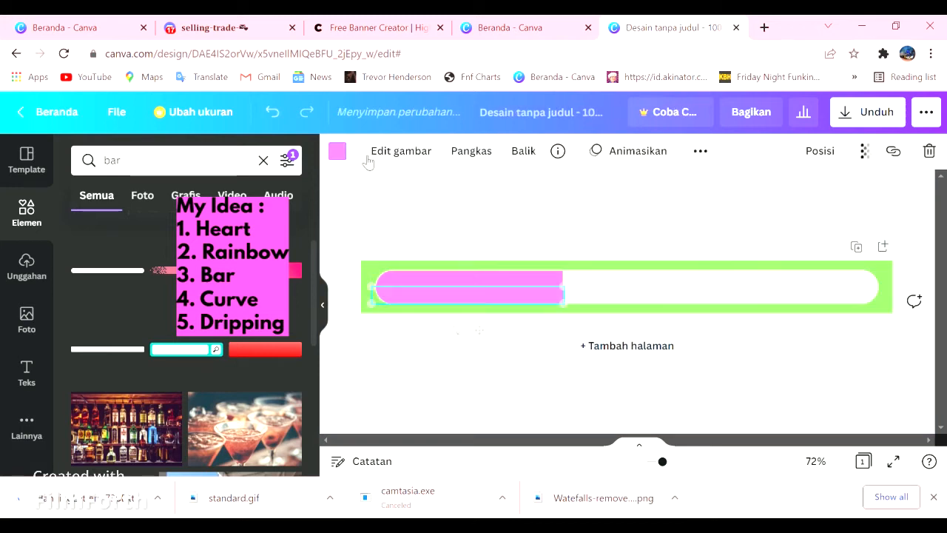
left_click(910, 228)
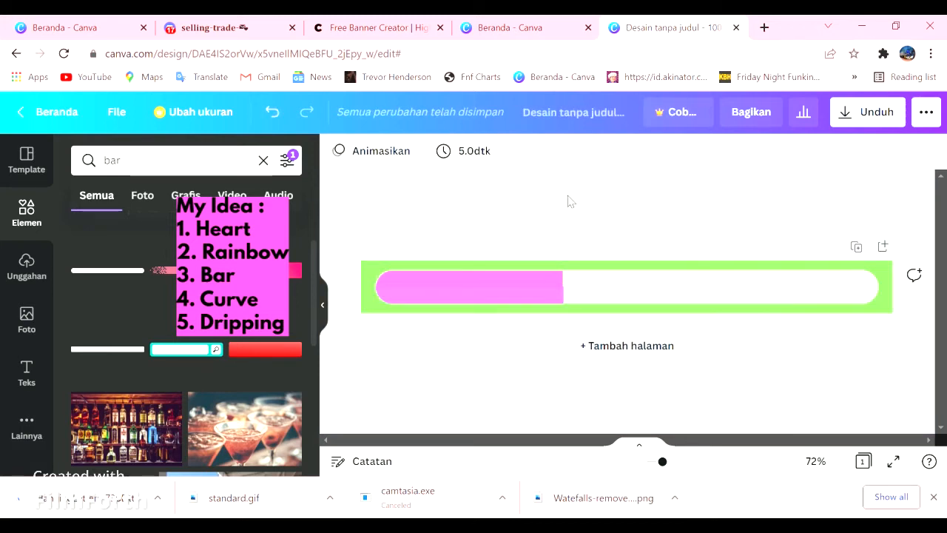
- Fine-tune the lighter pink bar's crop so its right edge lines up with the pink section behind it
left_click(544, 299)
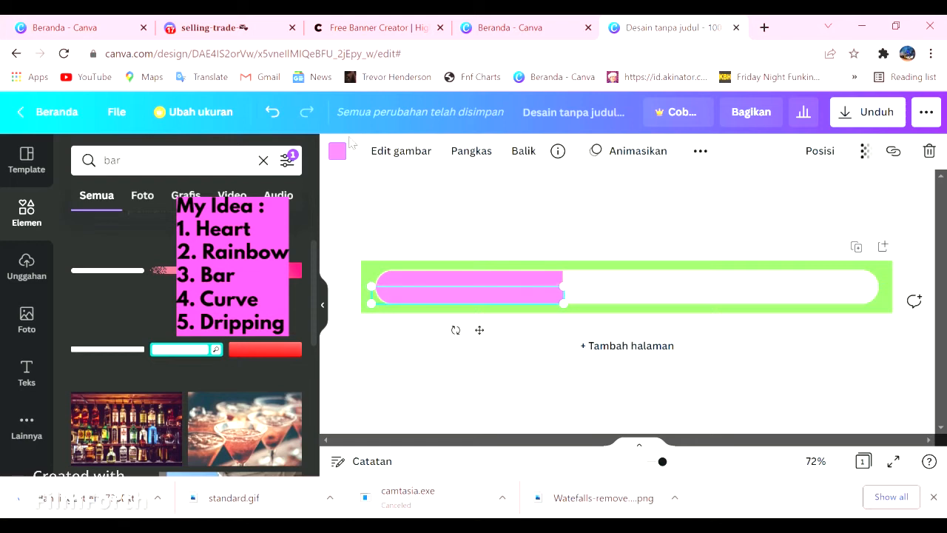
left_click(461, 155)
left_click_drag(568, 311, 570, 311)
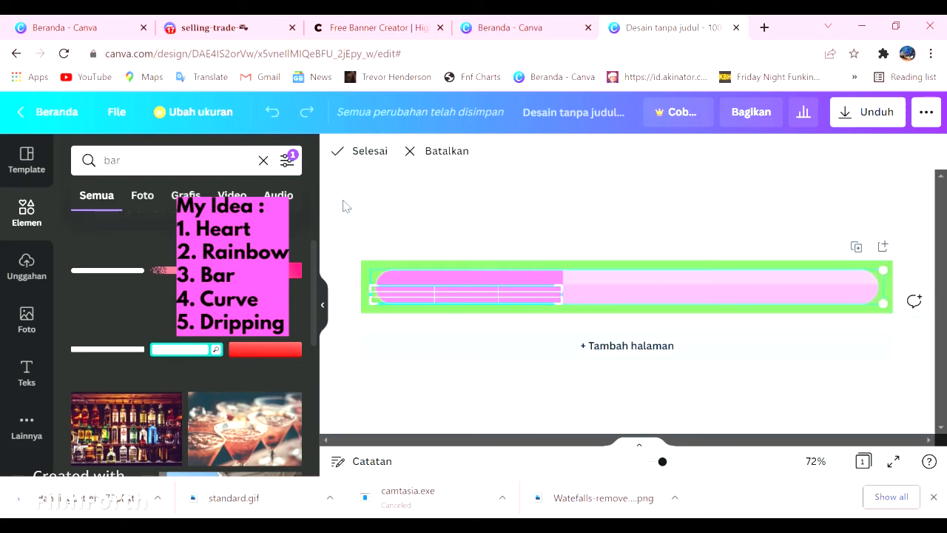
left_click(367, 151)
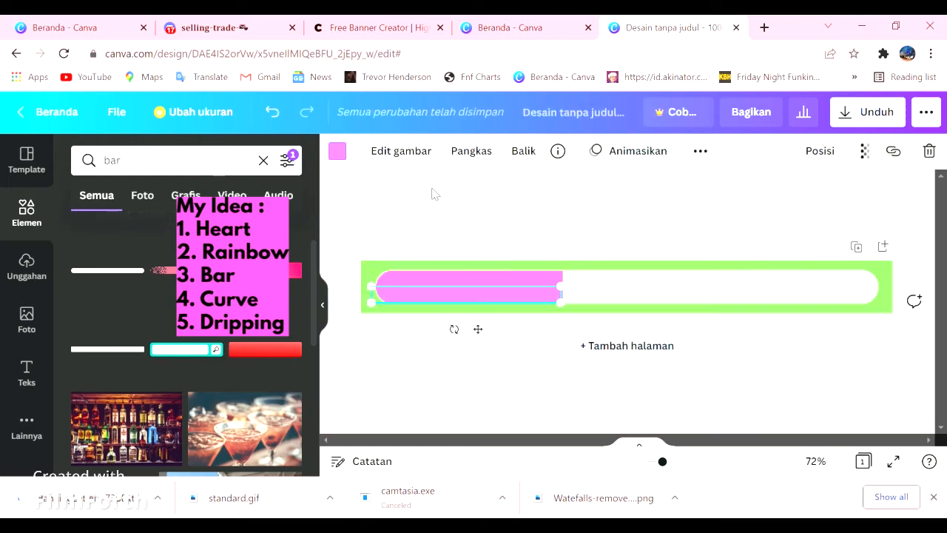
left_click(488, 151)
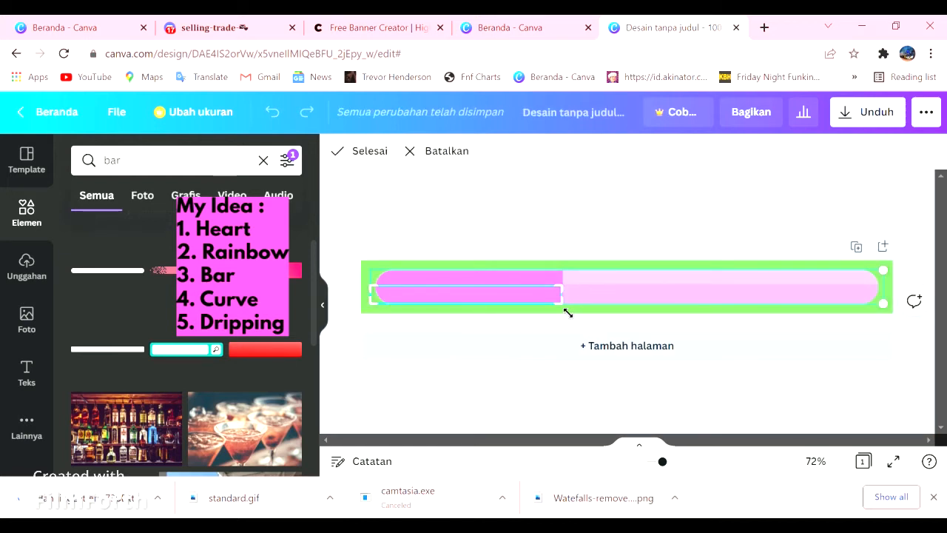
left_click_drag(571, 312, 571, 318)
left_click(389, 153)
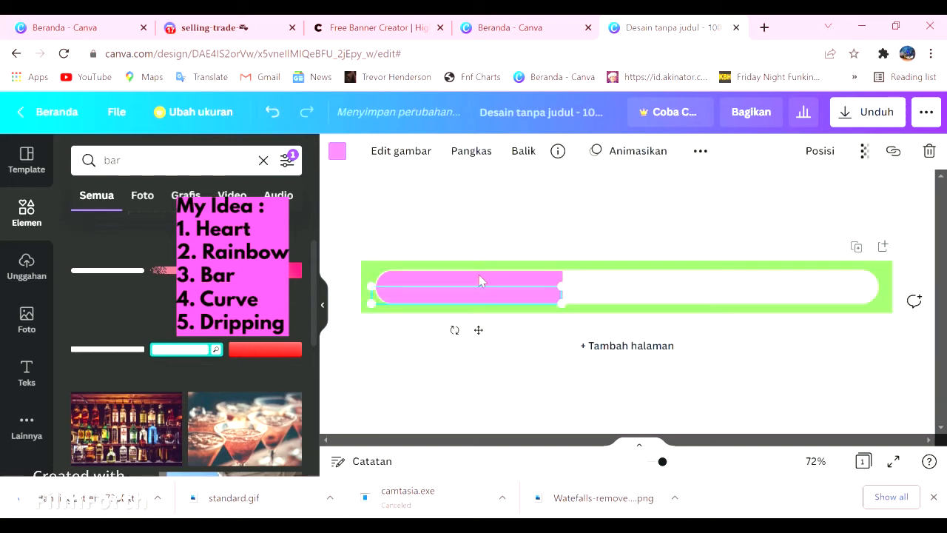
left_click(506, 239)
left_click(447, 298)
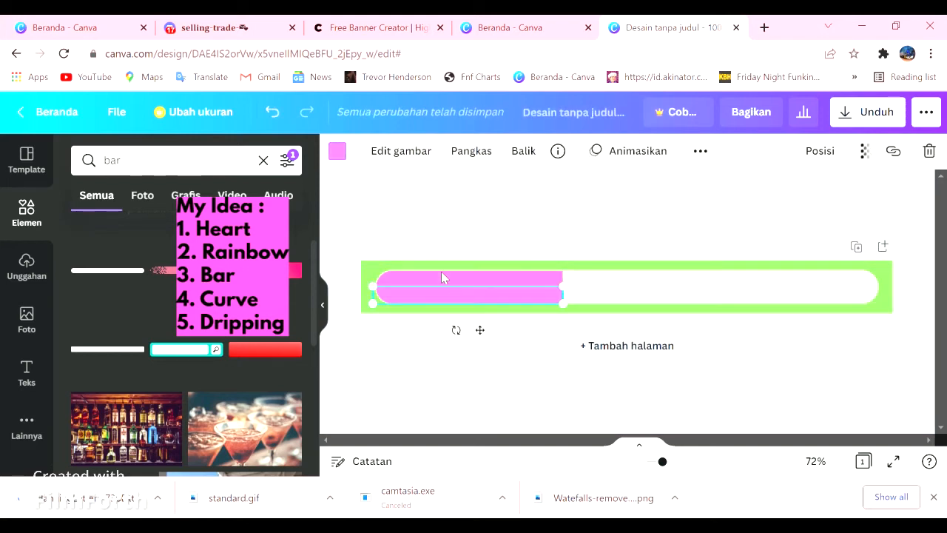
left_click(385, 216)
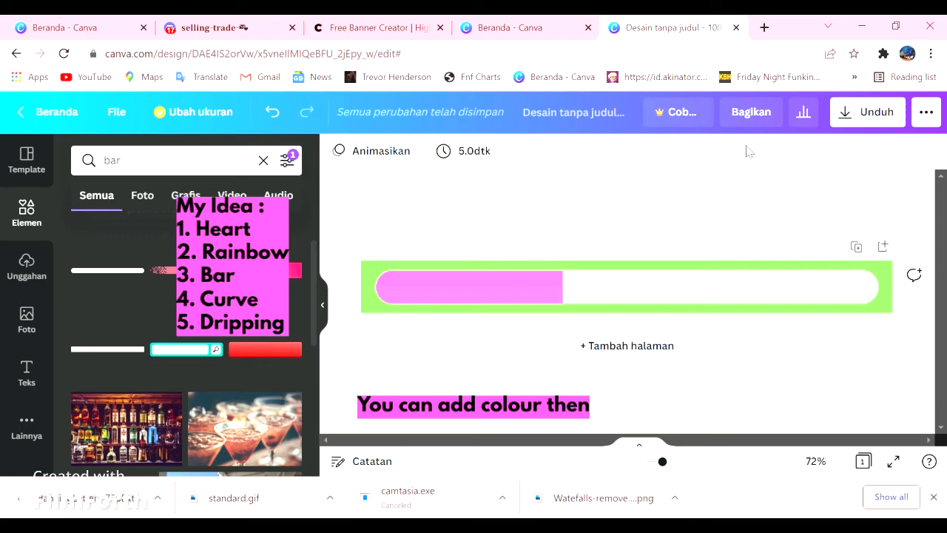
- Search the design elements for "heart"
left_click(30, 274)
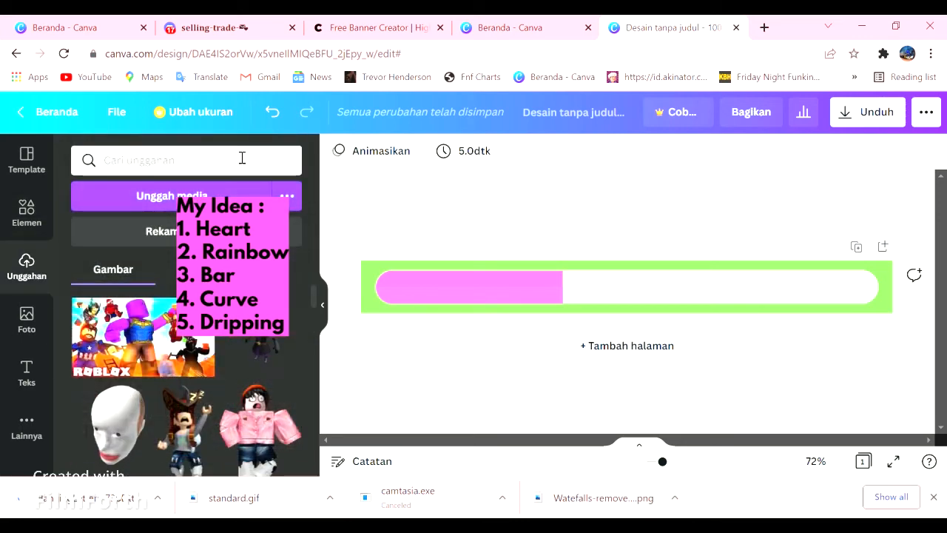
left_click(26, 211)
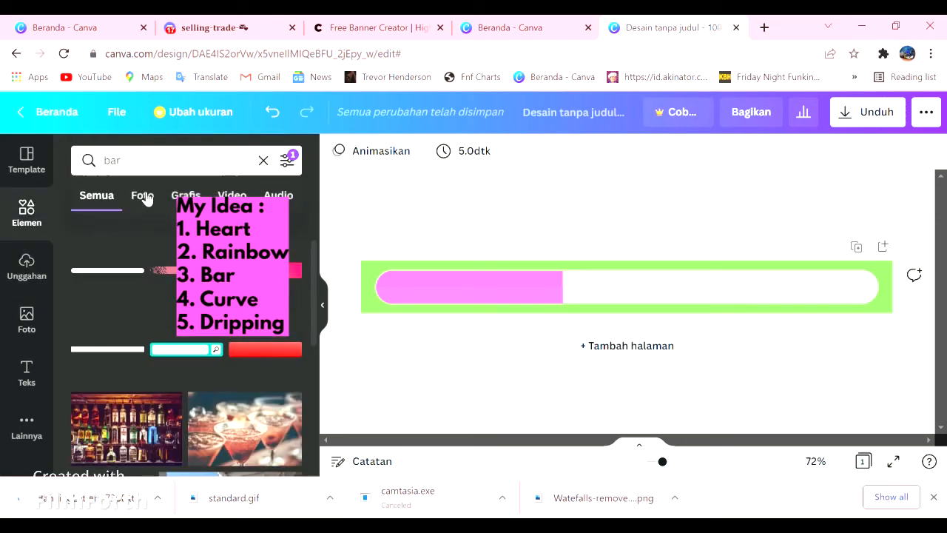
left_click(264, 161)
type("hea")
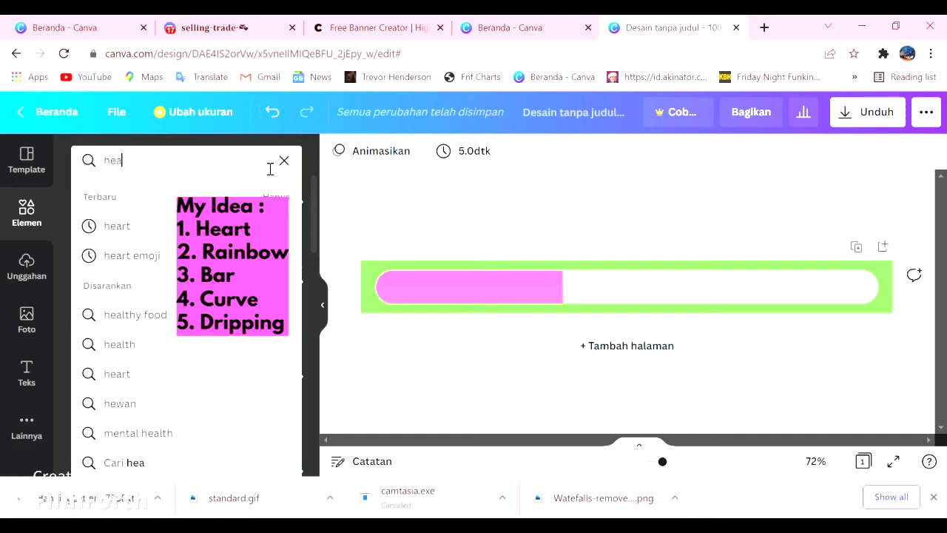
type("rt")
left_click(152, 229)
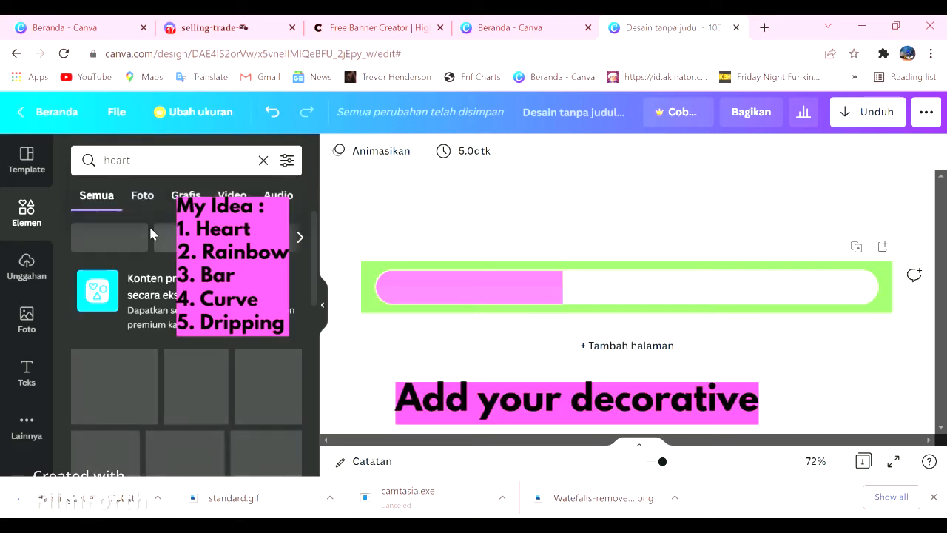
- Add the plain red heart, enlarge it slightly and place it at the right end of the white bar
scroll(195, 354, "down", 1)
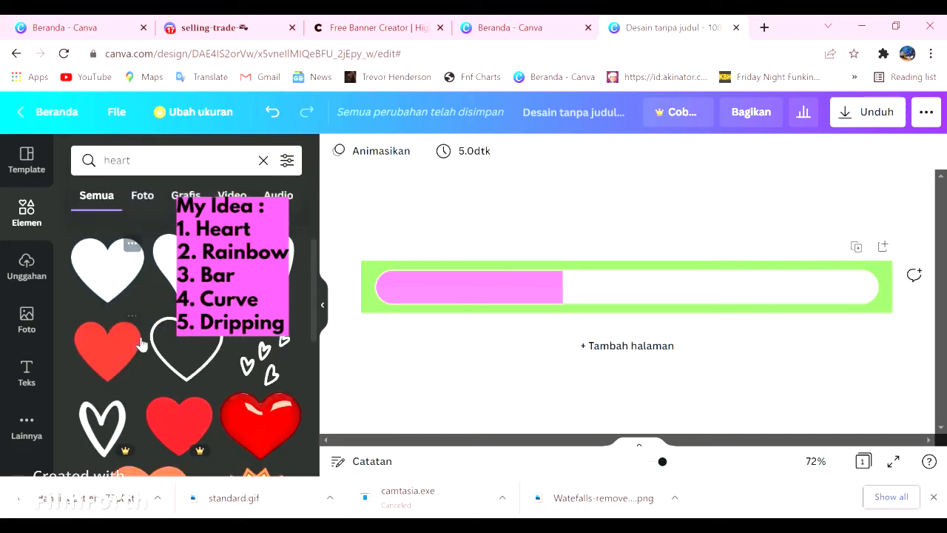
scroll(218, 357, "down", 1)
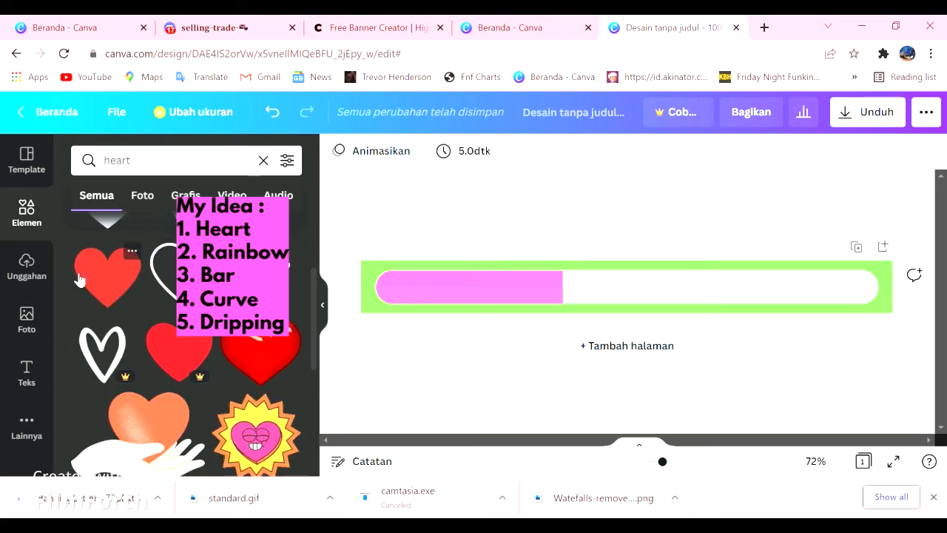
left_click(101, 275)
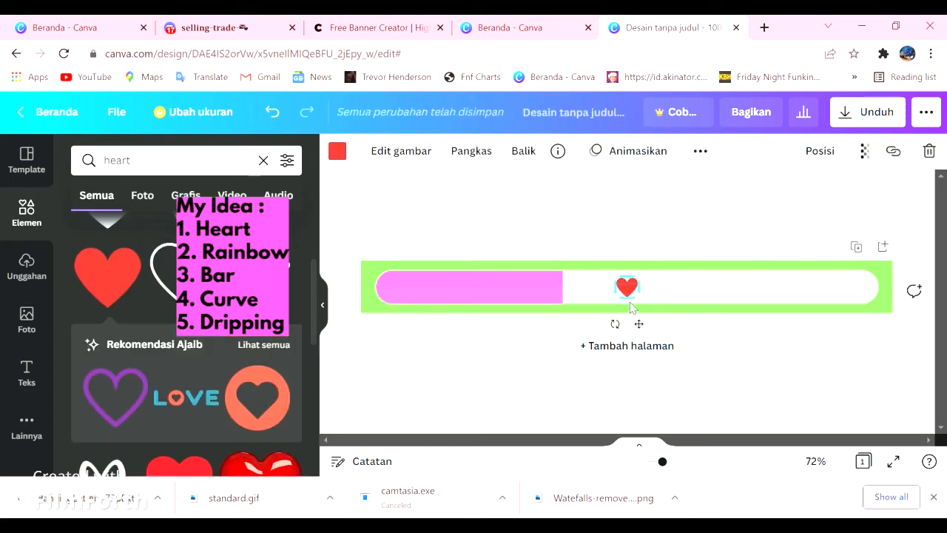
left_click_drag(651, 310, 851, 294)
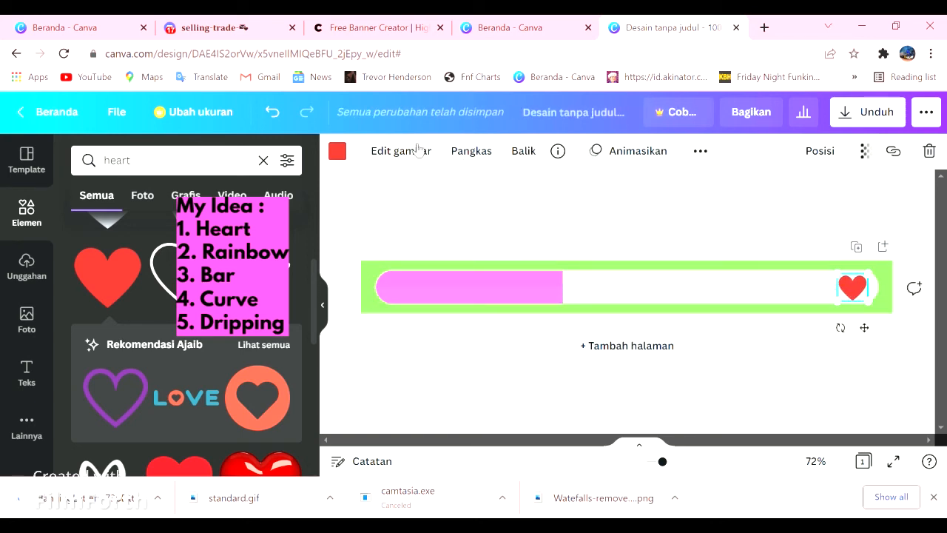
- Try green and dark blue on the heart, and settle on light aqua blue as its colour
left_click(337, 152)
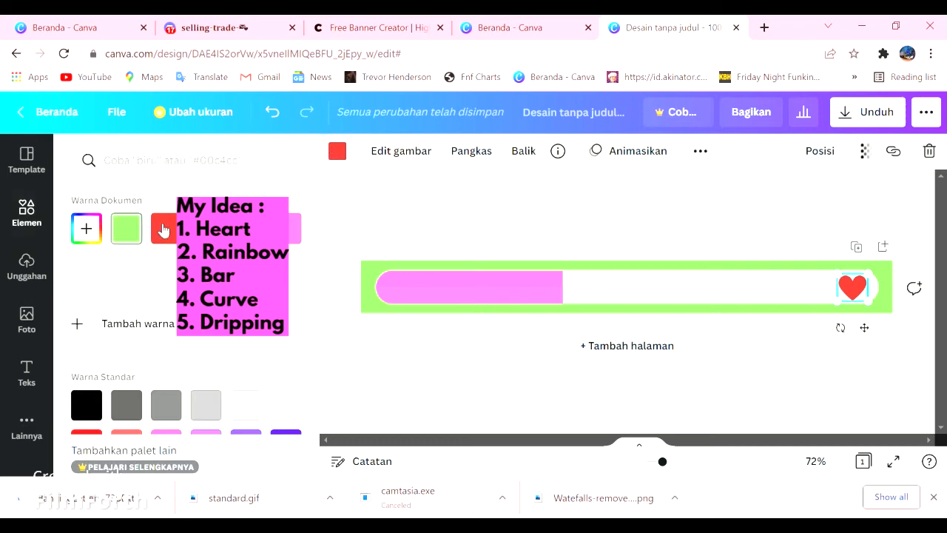
left_click(126, 228)
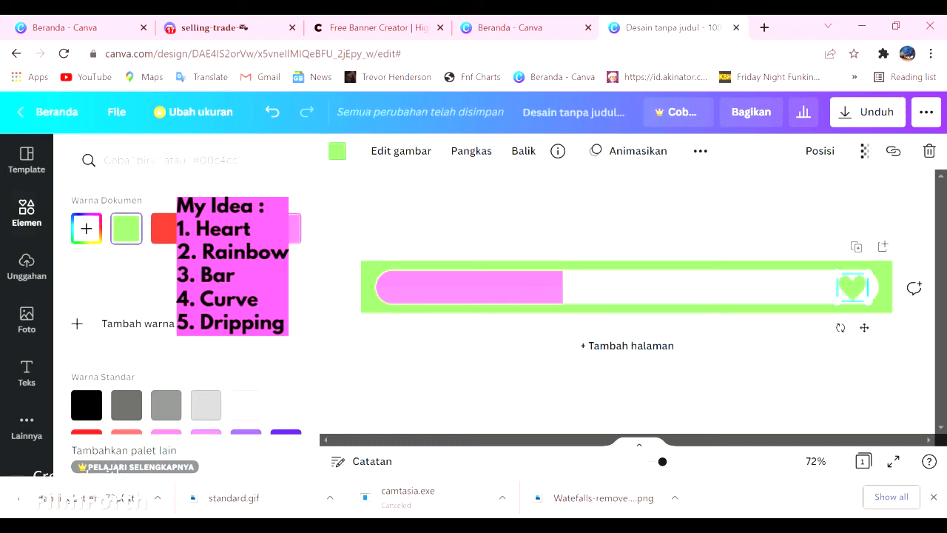
scroll(224, 384, "down", 2)
left_click(285, 364)
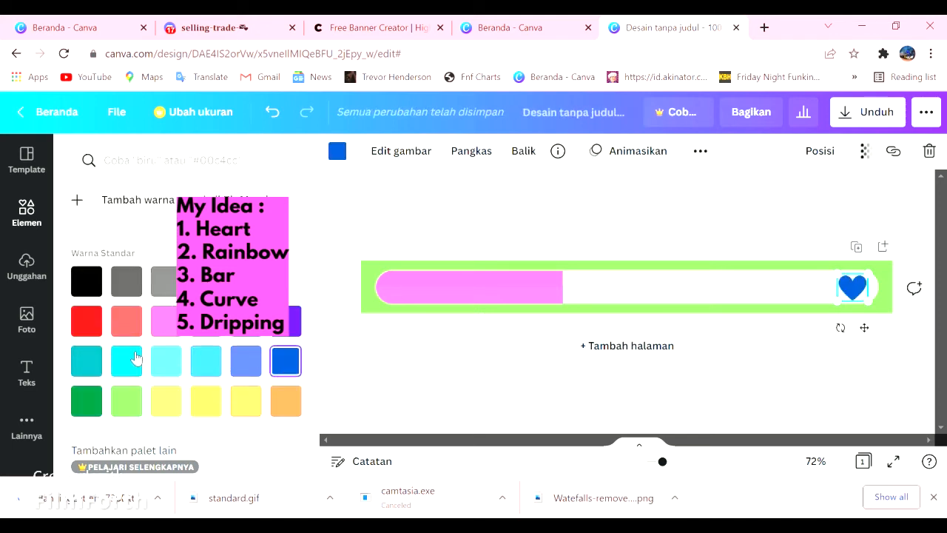
left_click(167, 361)
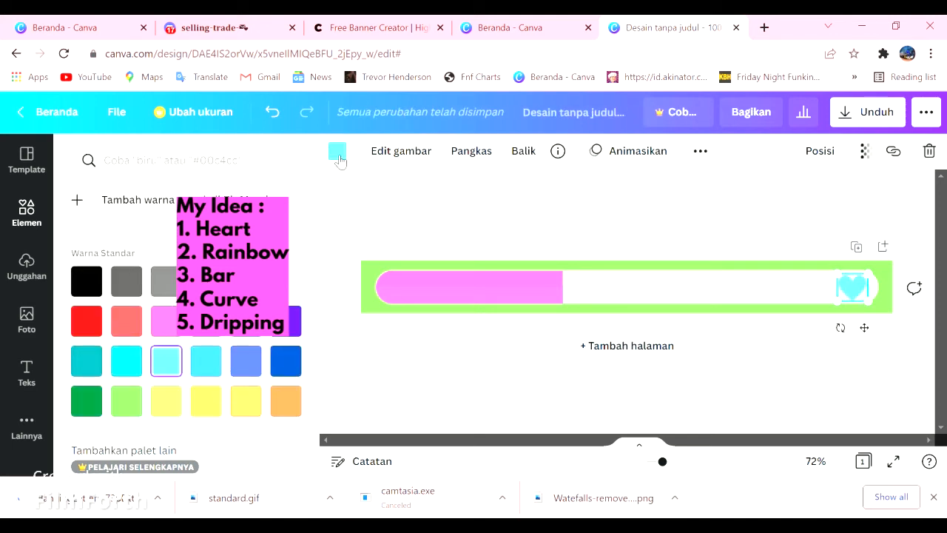
left_click(339, 155)
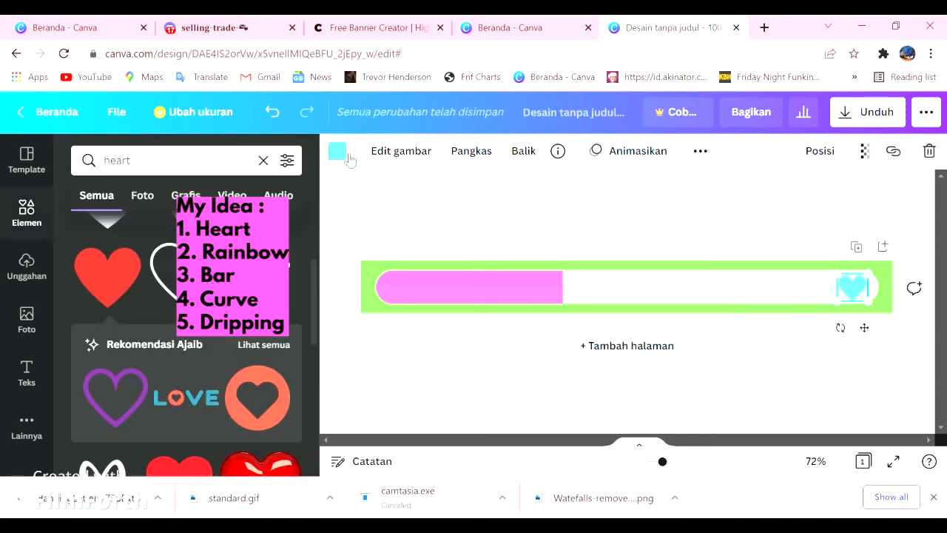
- Search the elements for "rainbow" and add the small pastel rainbow with clouds to the banner
left_click(122, 211)
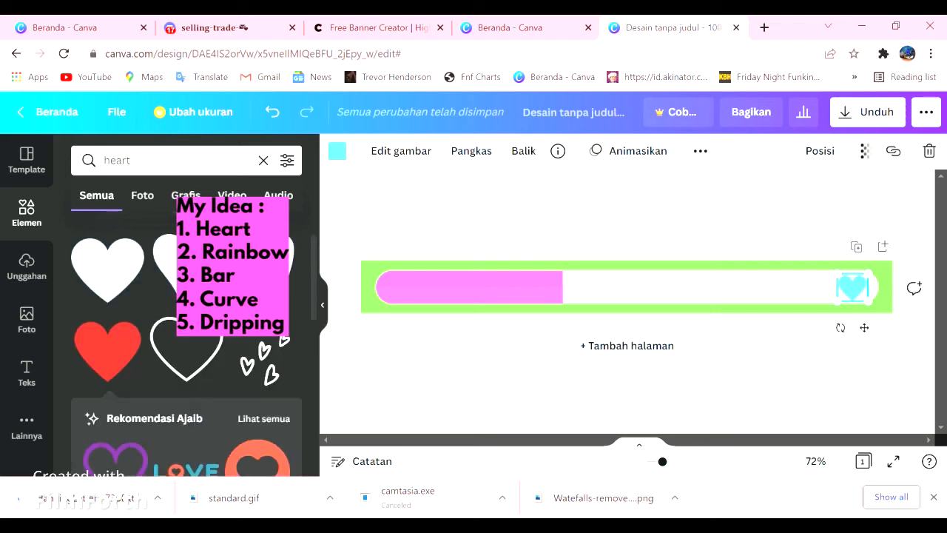
left_click(263, 162)
type("rainbow")
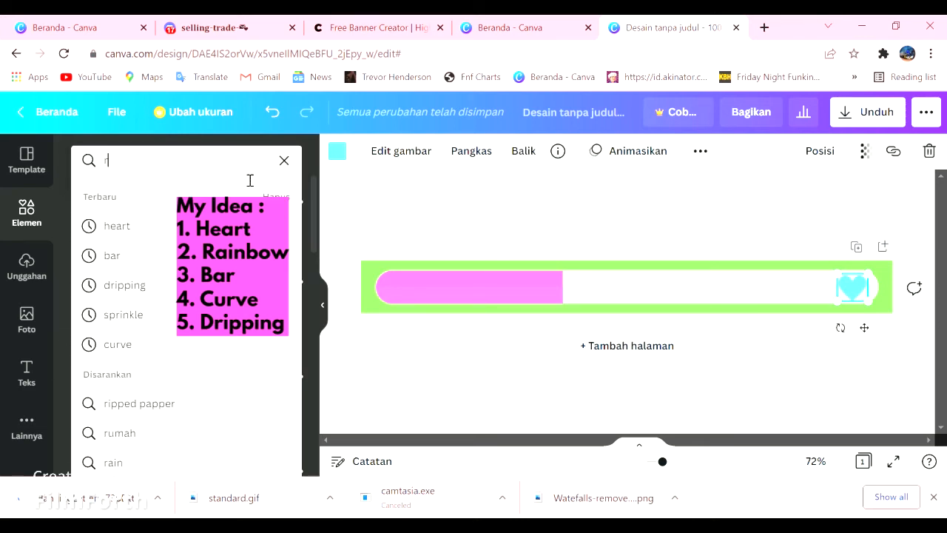
key("Return")
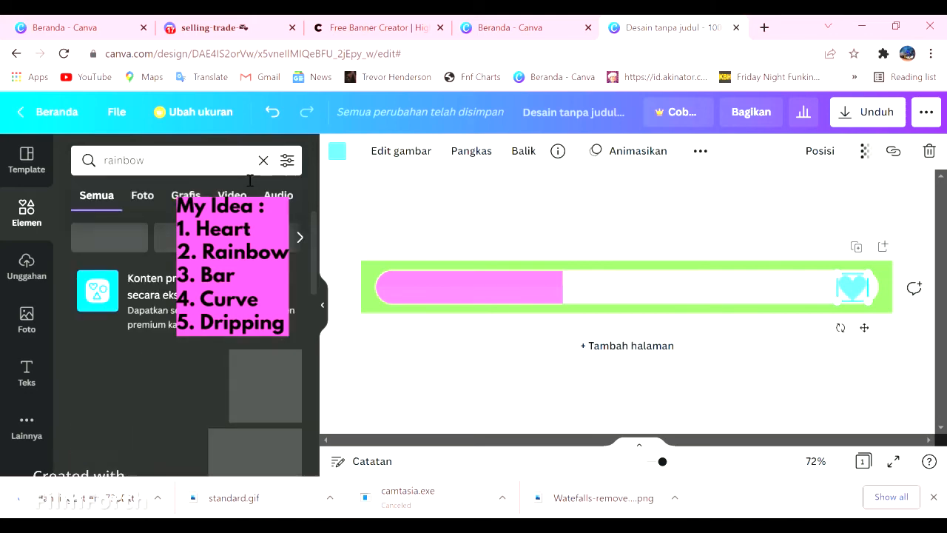
scroll(180, 344, "down", 3)
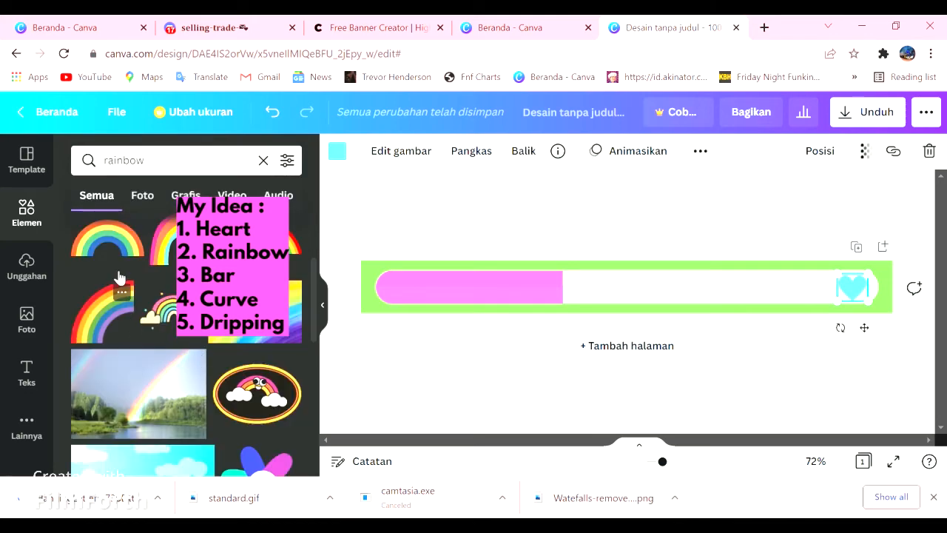
left_click(159, 309)
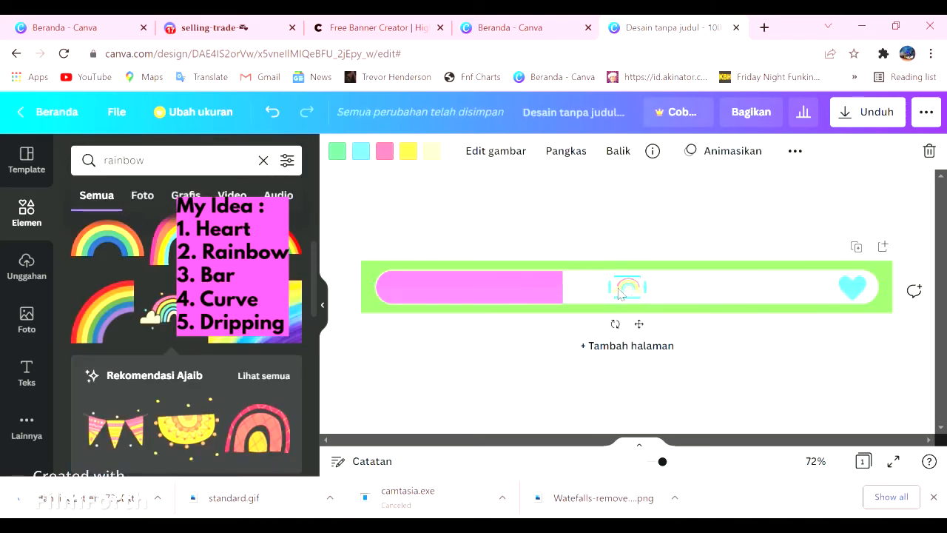
- Move the pastel rainbow along the white bar to sit just left of the aqua heart
left_click_drag(628, 295, 808, 299)
left_click(359, 214)
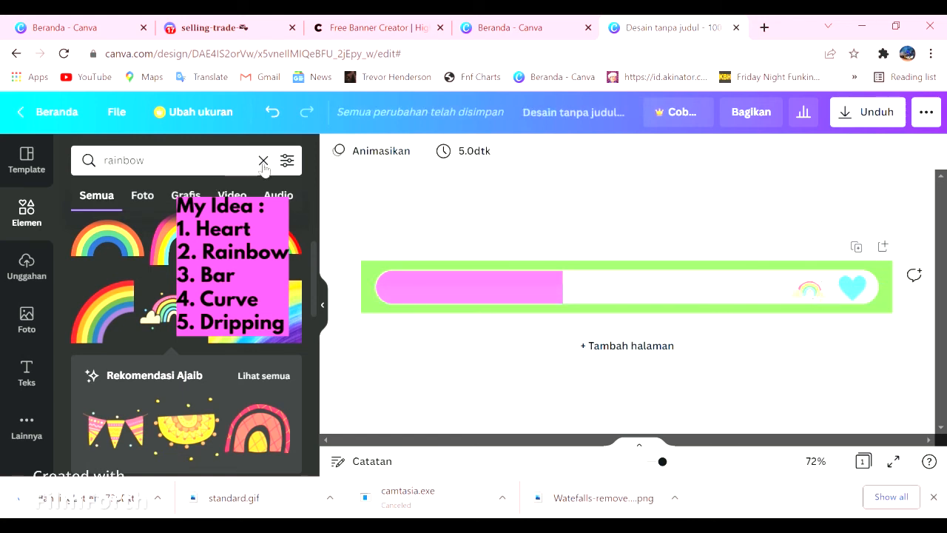
- Search the elements for "curve", add the pastel looping line and place it across the edge where the pink bar meets the white bar
left_click(265, 161)
type("curve")
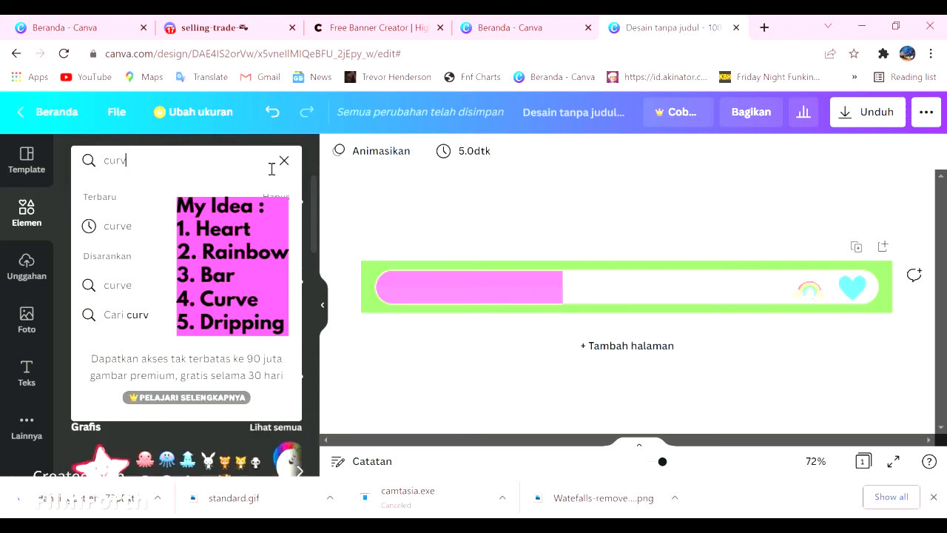
key("Return")
scroll(158, 332, "down", 5)
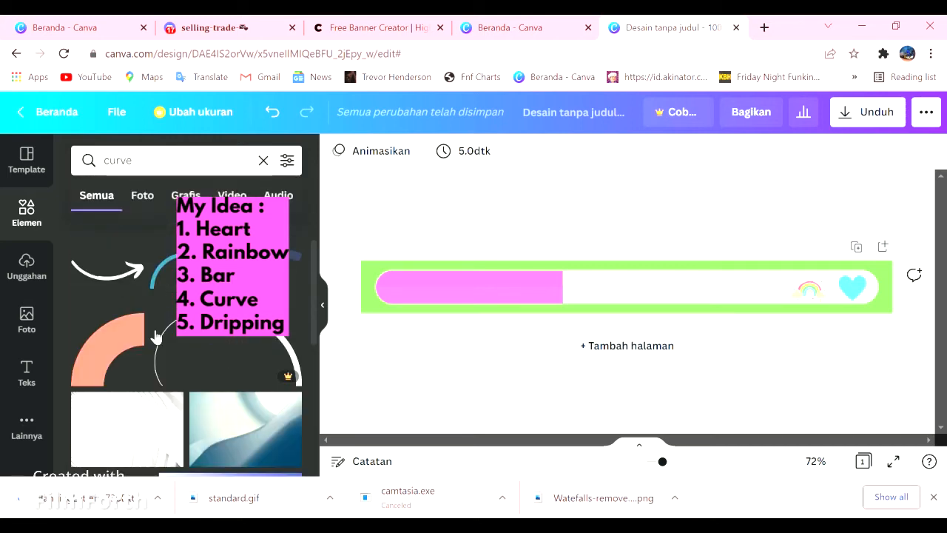
left_click(187, 298)
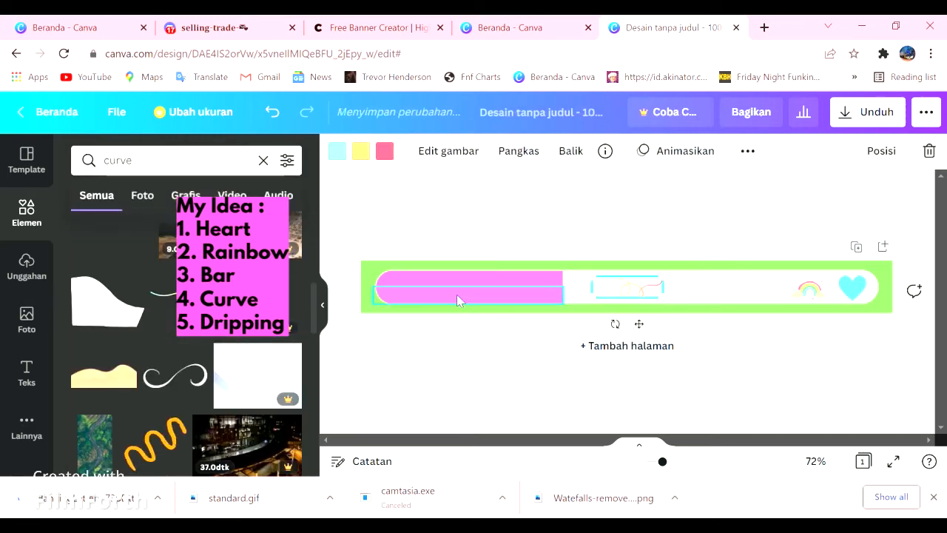
mouse_move(681, 310)
left_mouse_down()
mouse_move(723, 336)
mouse_move(687, 323)
left_mouse_up()
left_click_drag(636, 297, 548, 299)
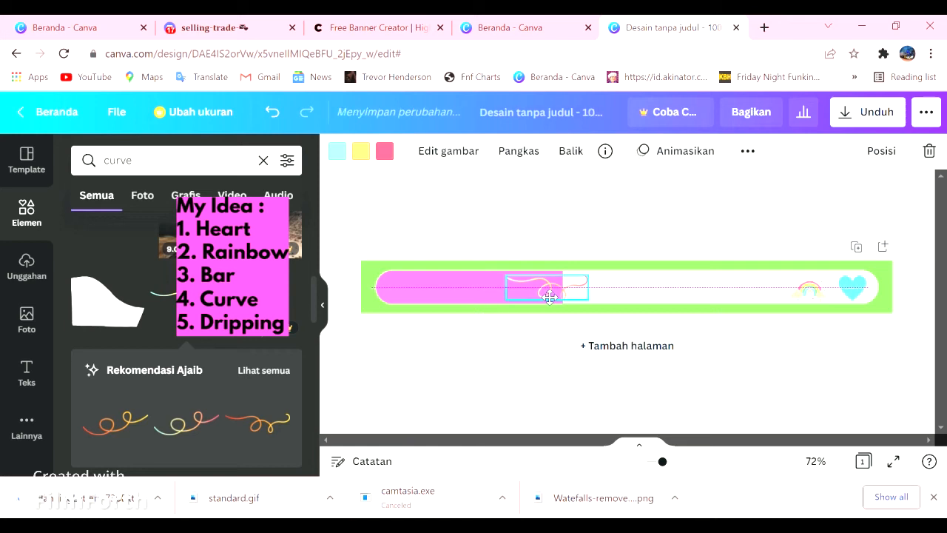
left_click(413, 225)
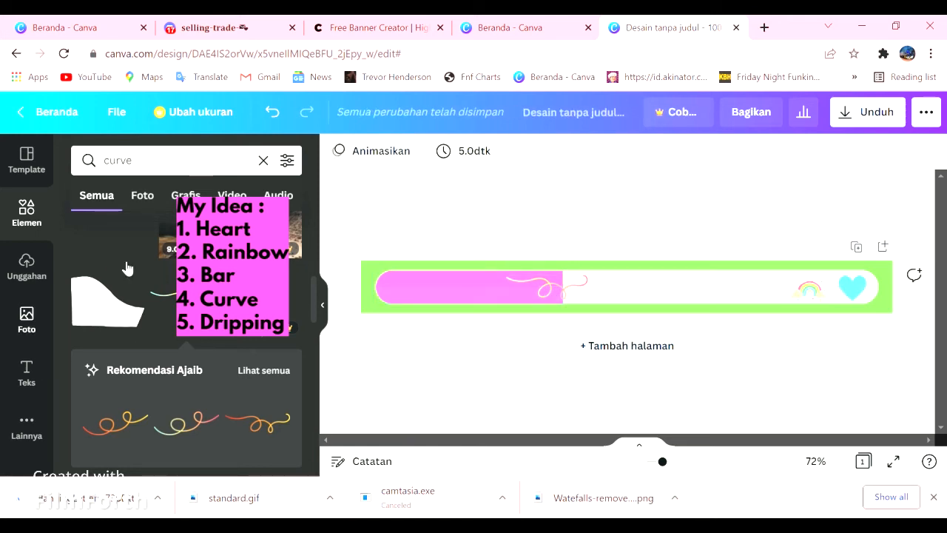
- Search the design elements for "dripping" and look through the drip graphics
left_click(263, 160)
type("s")
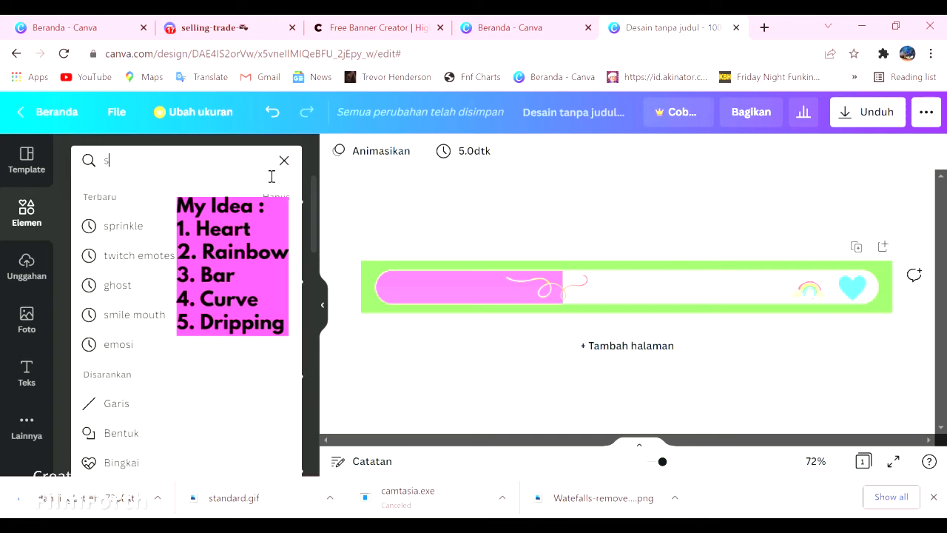
key("BackSpace")
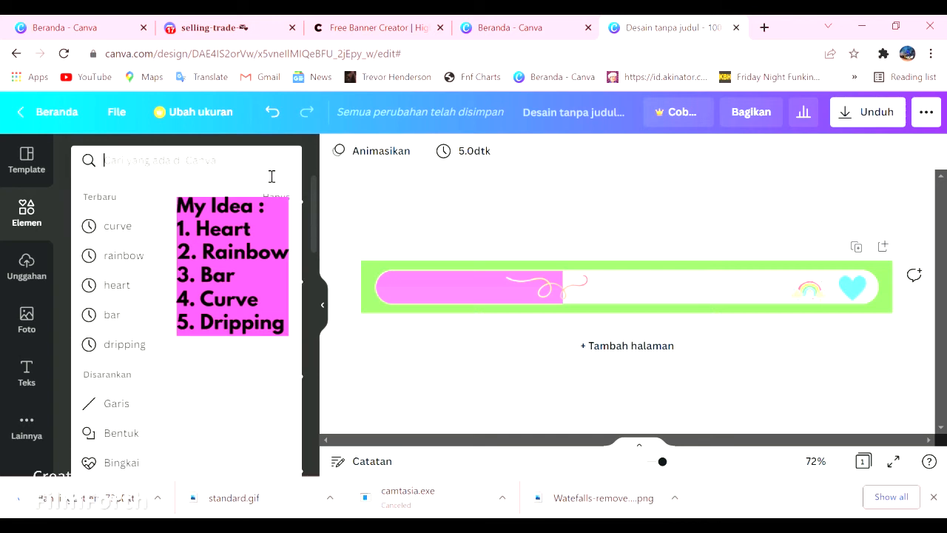
type("drippi")
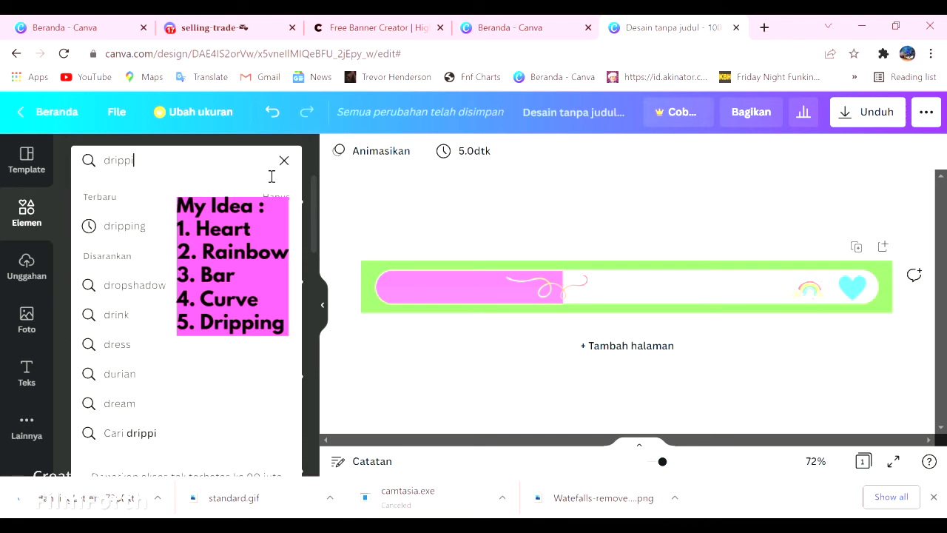
type("ng")
key("Return")
scroll(135, 363, "down", 2)
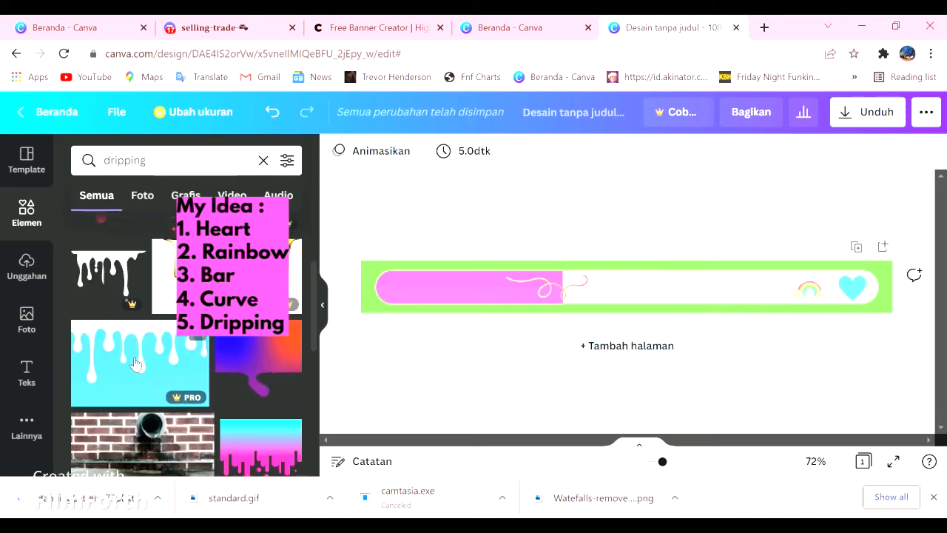
scroll(135, 363, "down", 2)
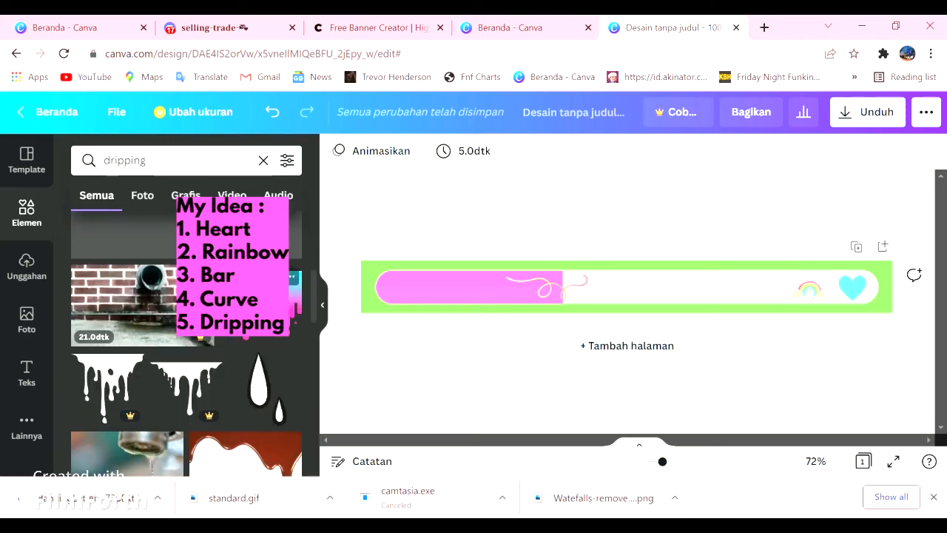
scroll(220, 370, "up", 3)
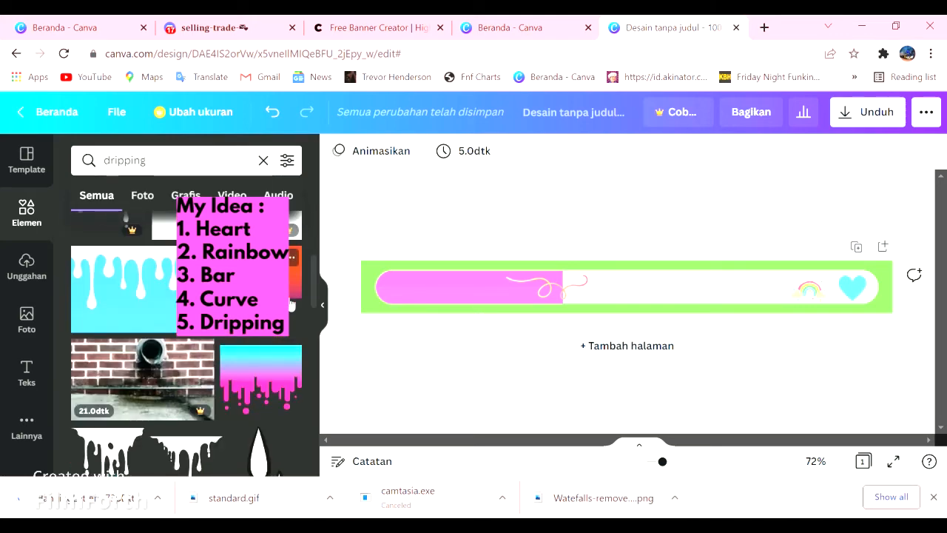
left_click(260, 274)
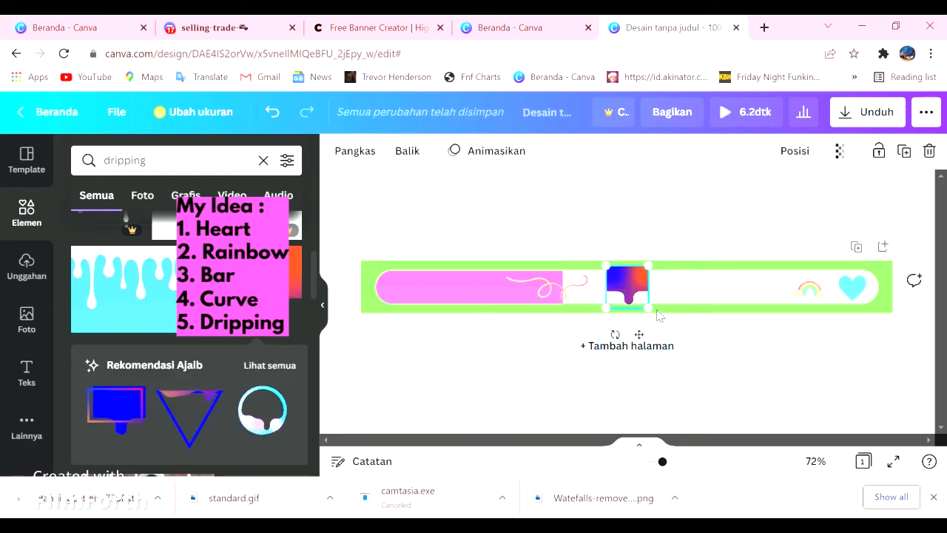
left_click_drag(646, 309, 629, 300)
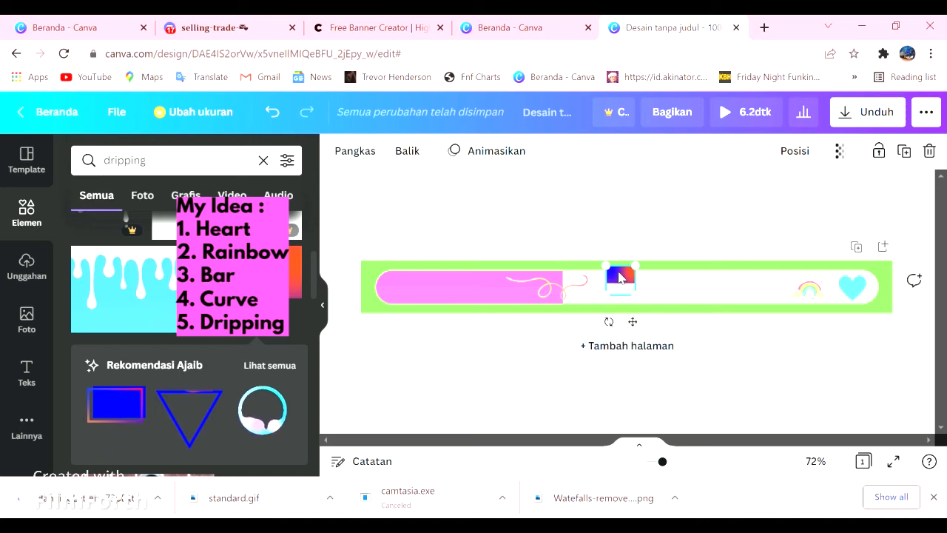
right_click(614, 296)
left_click(669, 290)
- Add the cyan-to-magenta dripping graphic and fit it within the white bar, to the right of the looping curve
scroll(268, 365, "down", 5)
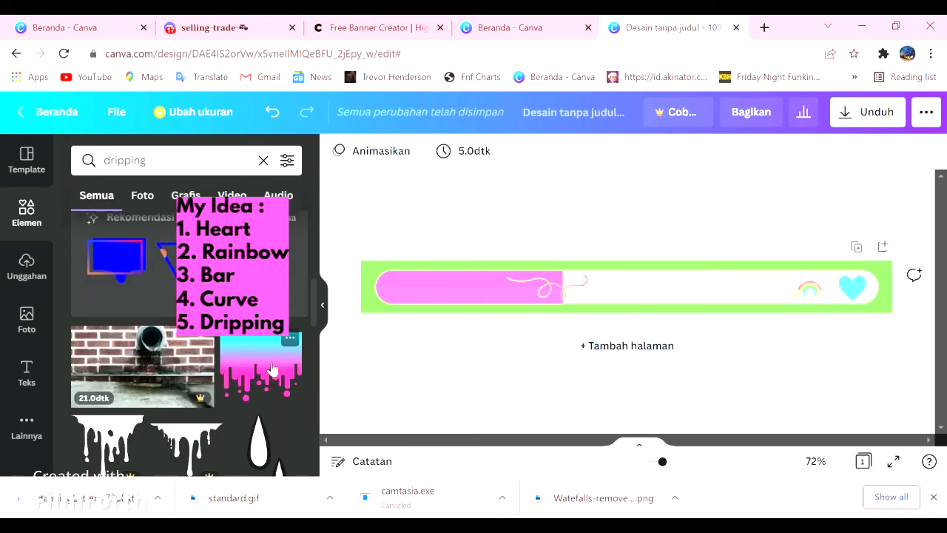
scroll(268, 365, "up", 3)
scroll(267, 361, "down", 1)
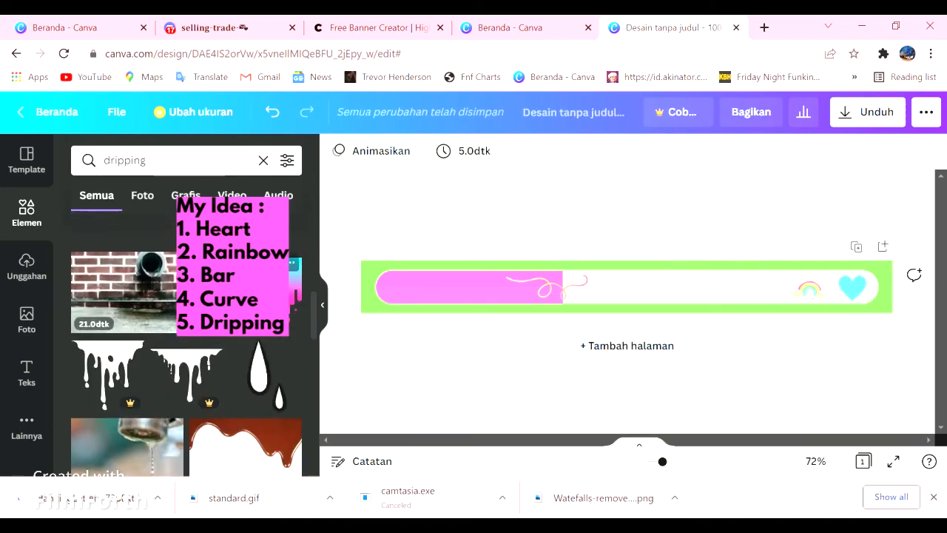
left_click(258, 304)
mouse_move(642, 302)
left_mouse_down()
mouse_move(677, 334)
mouse_move(648, 290)
left_mouse_up()
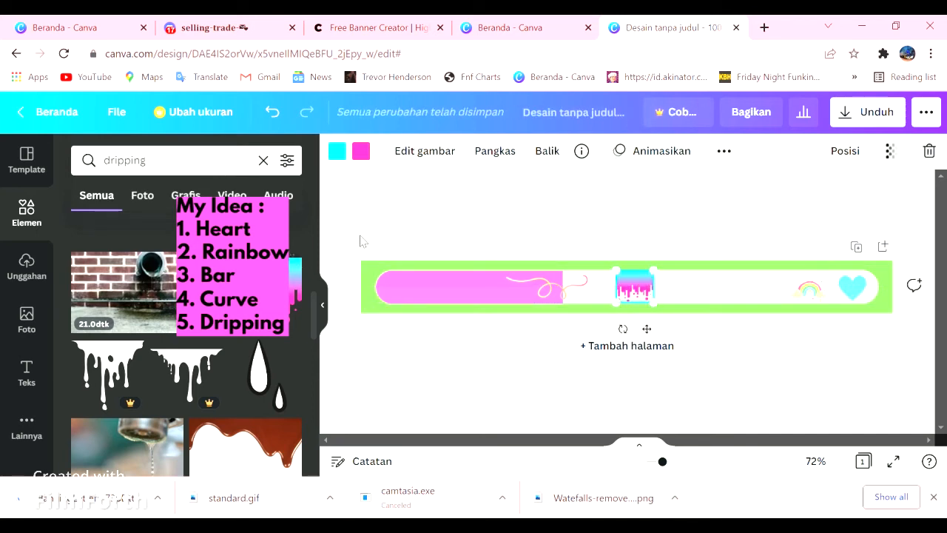
- Change the dripping graphic's cyan colour to the coral pink from the document colours
left_click(338, 152)
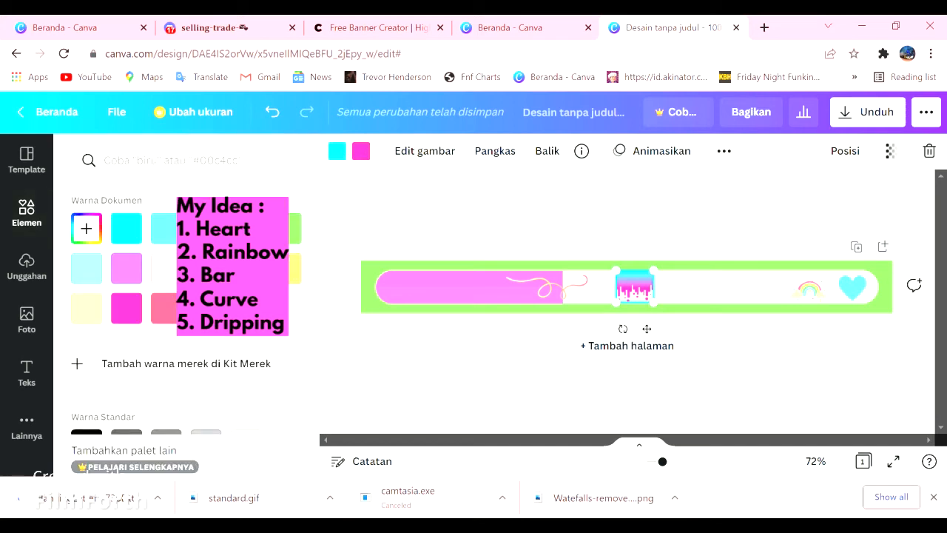
left_click(161, 316)
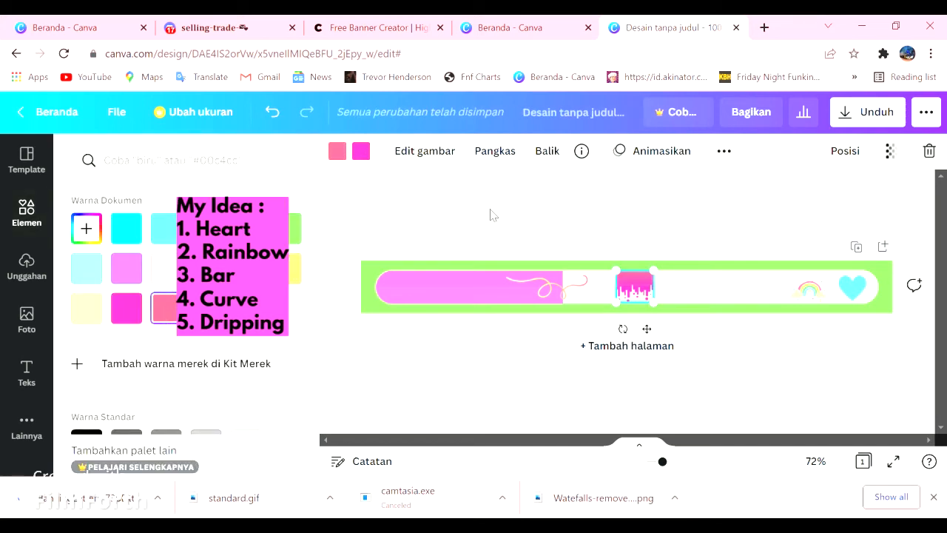
left_click(665, 199)
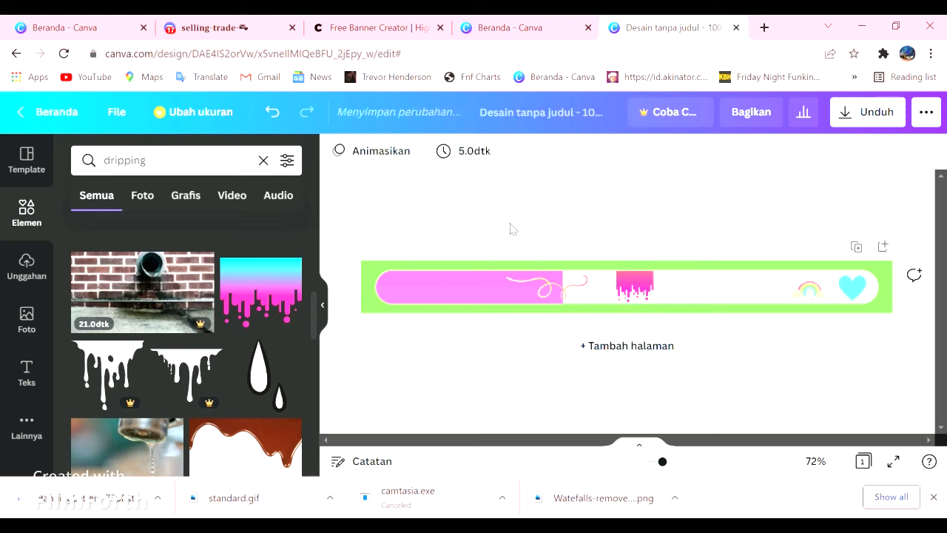
- Add the recently used yellow "fun" text style to the banner and replace its wording with "Scroll Up for see rules again"
left_click(26, 266)
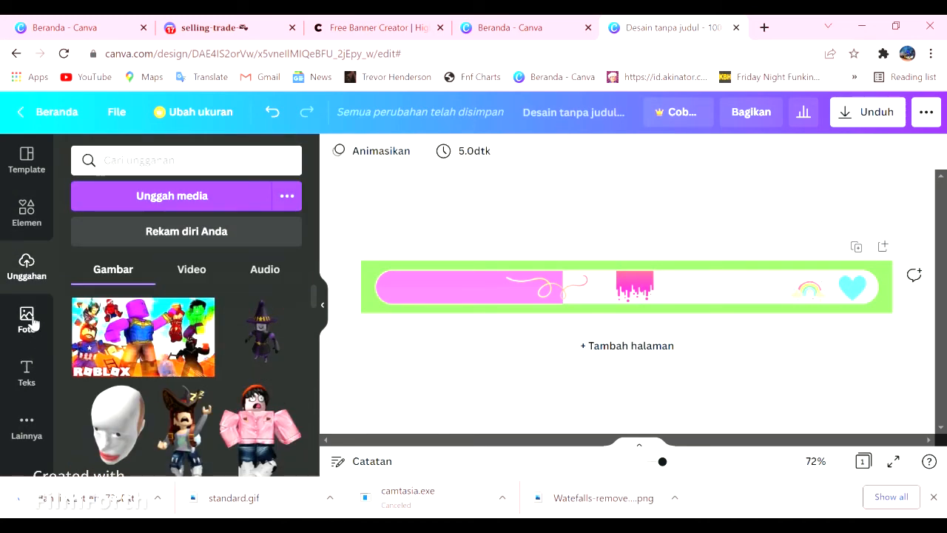
left_click(26, 379)
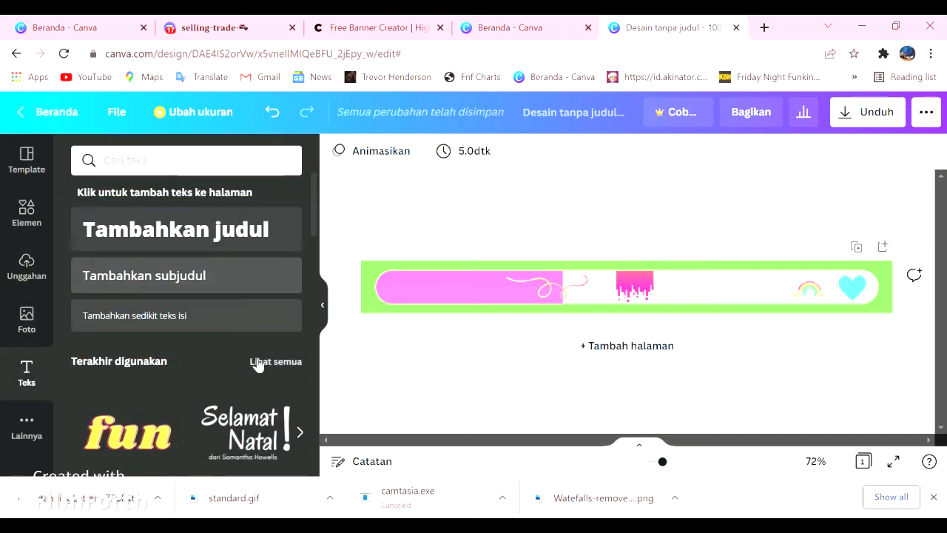
scroll(158, 351, "down", 2)
left_click(127, 283)
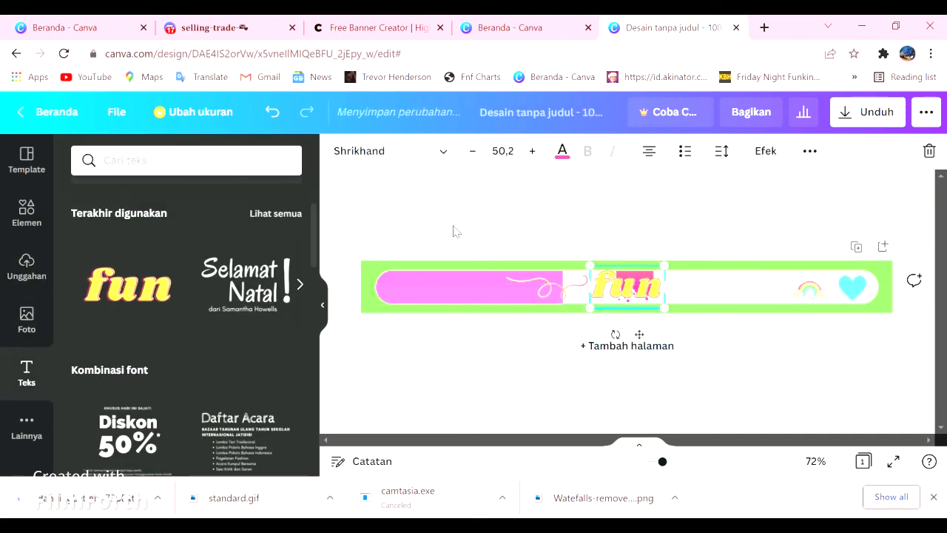
double_click(633, 295)
type("Scr")
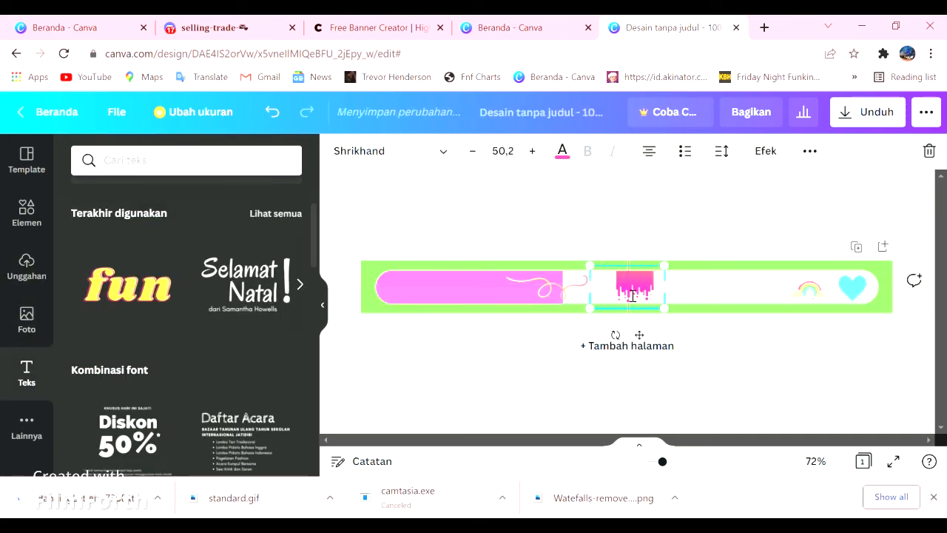
type("o")
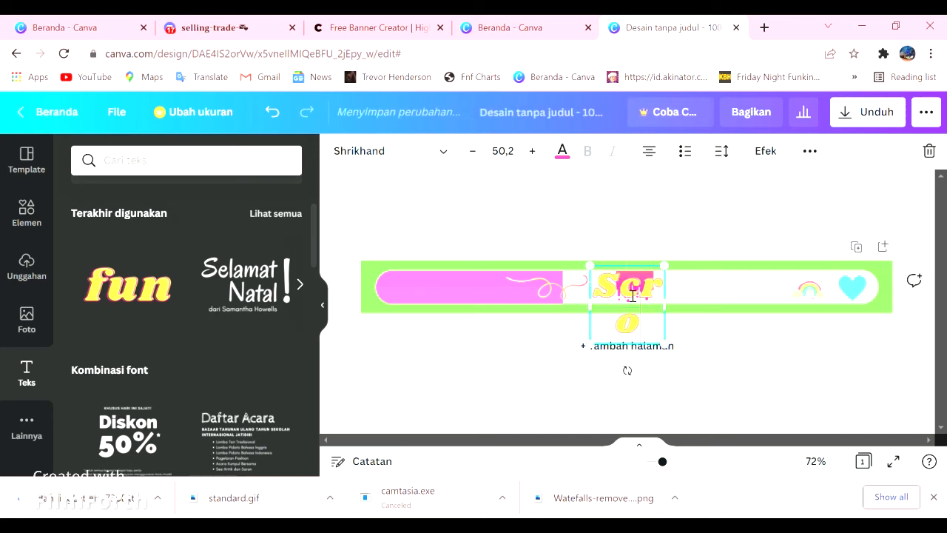
type("ll U")
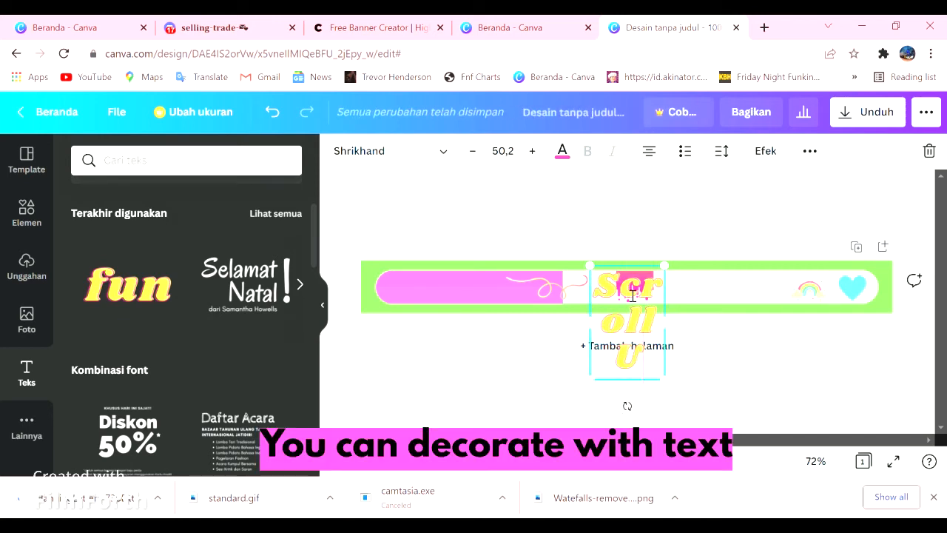
type("p for")
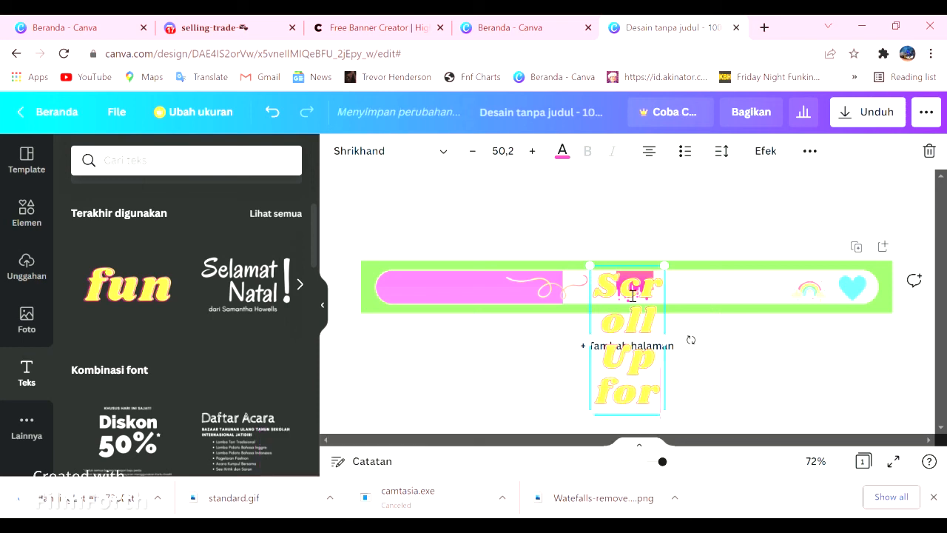
type(" see rule")
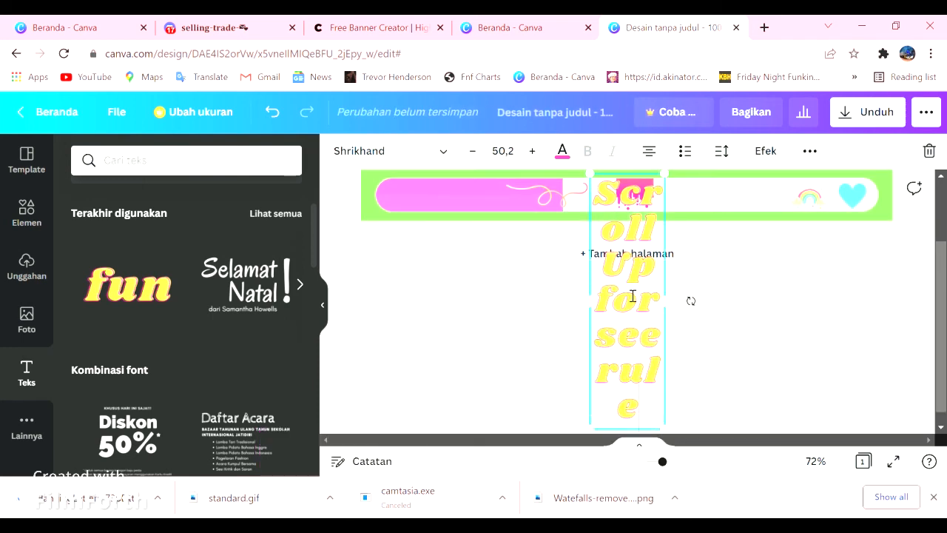
type("s again")
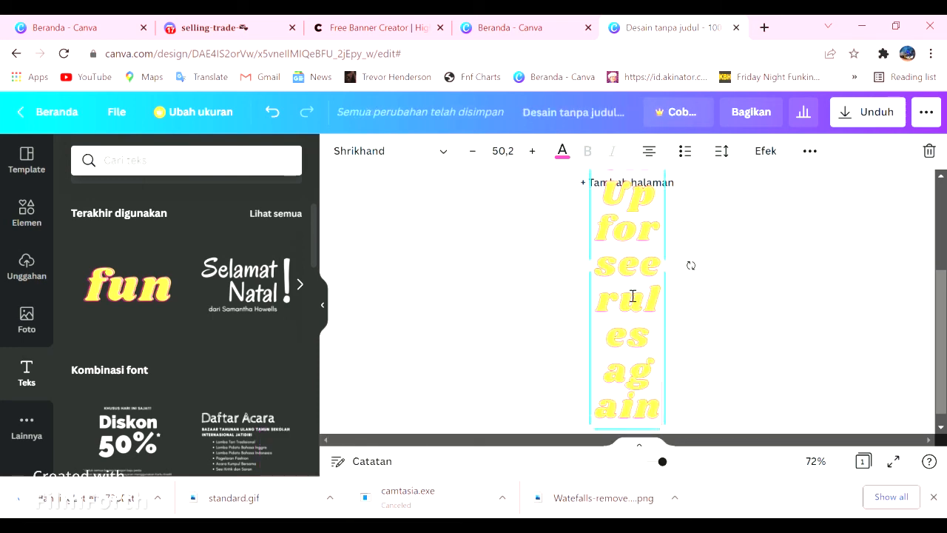
- Widen the text box on both sides until the whole phrase fits on a single line
scroll(632, 296, "up", 3)
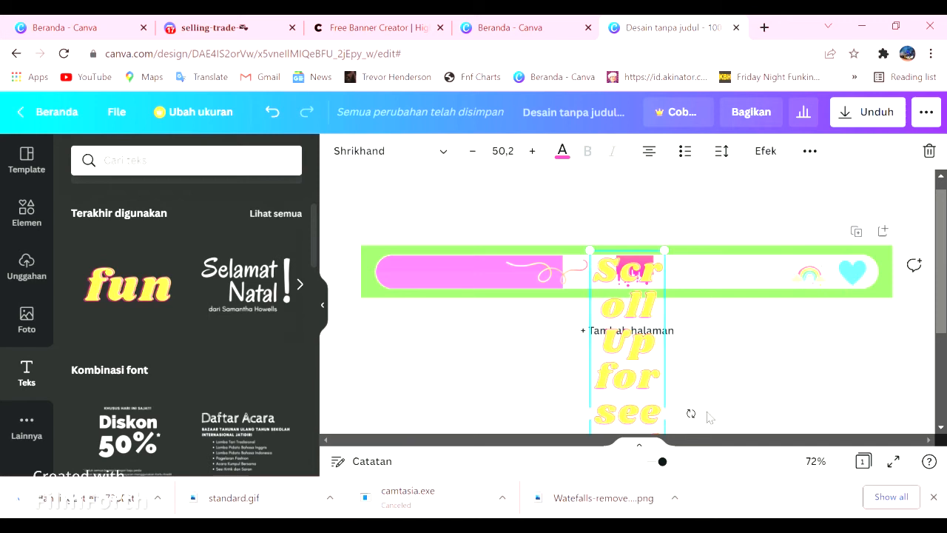
left_click_drag(665, 406, 942, 366)
left_click_drag(799, 298, 703, 329)
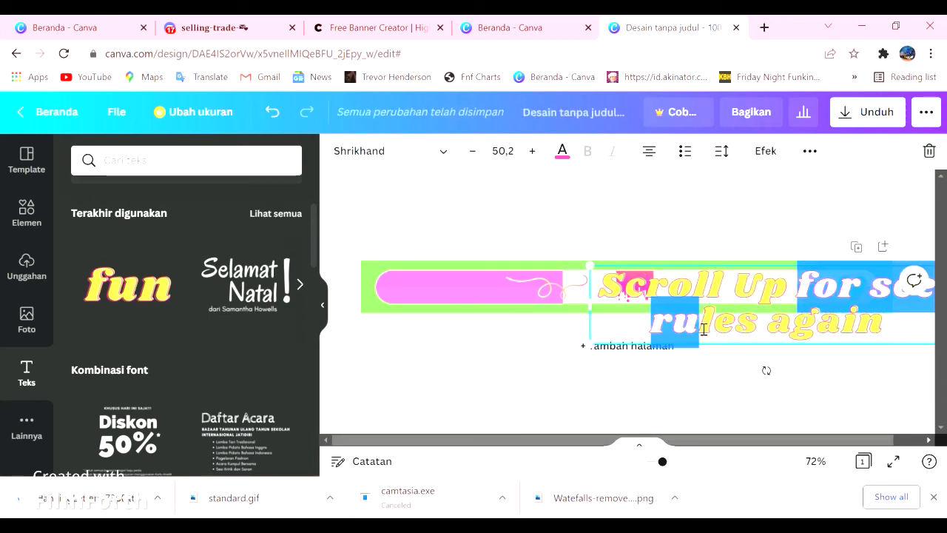
left_click_drag(599, 313, 324, 314)
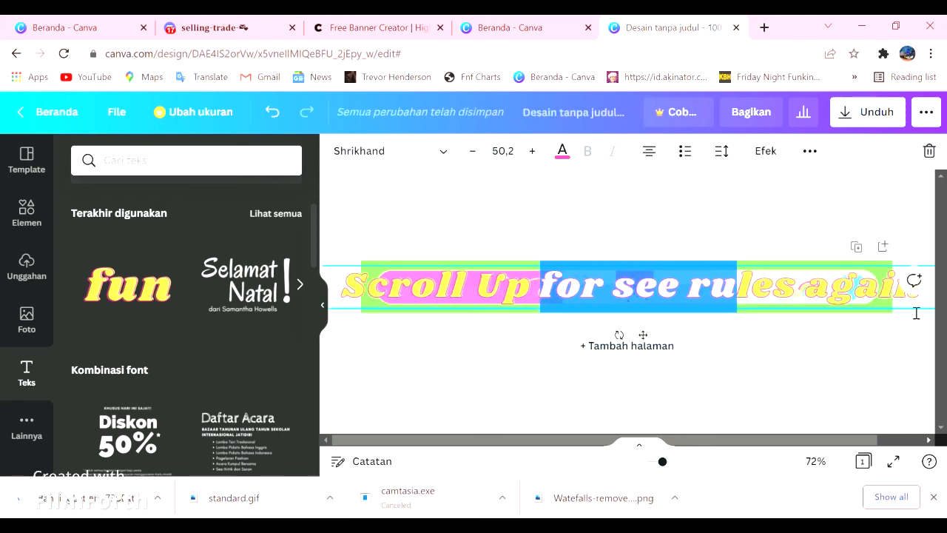
- Shift the phrase toward the banner's upper left and scale it down to font size 23
left_click_drag(805, 288, 732, 289)
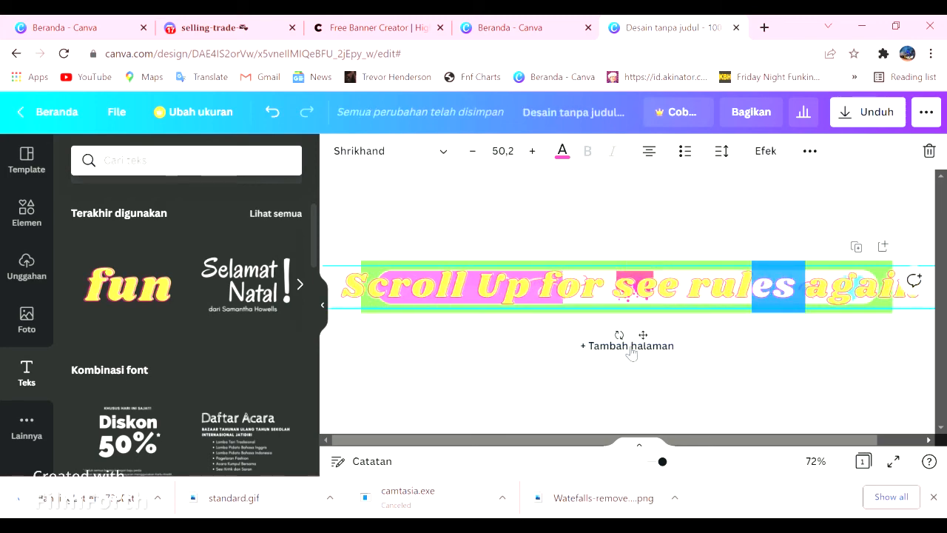
left_click_drag(650, 339, 526, 322)
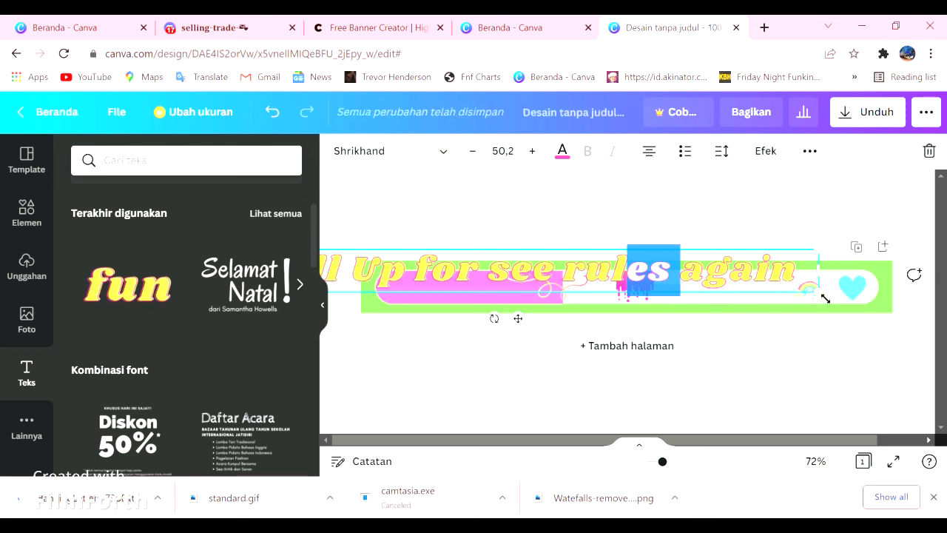
left_click_drag(824, 300, 477, 296)
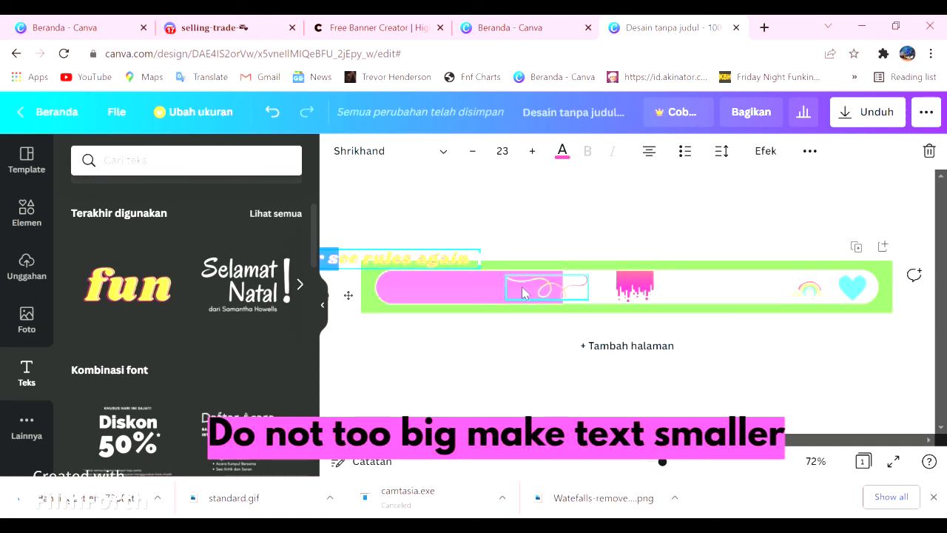
- Move the "Scroll Up for see rules again" text onto the white bar beside the rainbow and scale it down to font size 16,2
left_click(457, 188)
left_click_drag(398, 271, 542, 307)
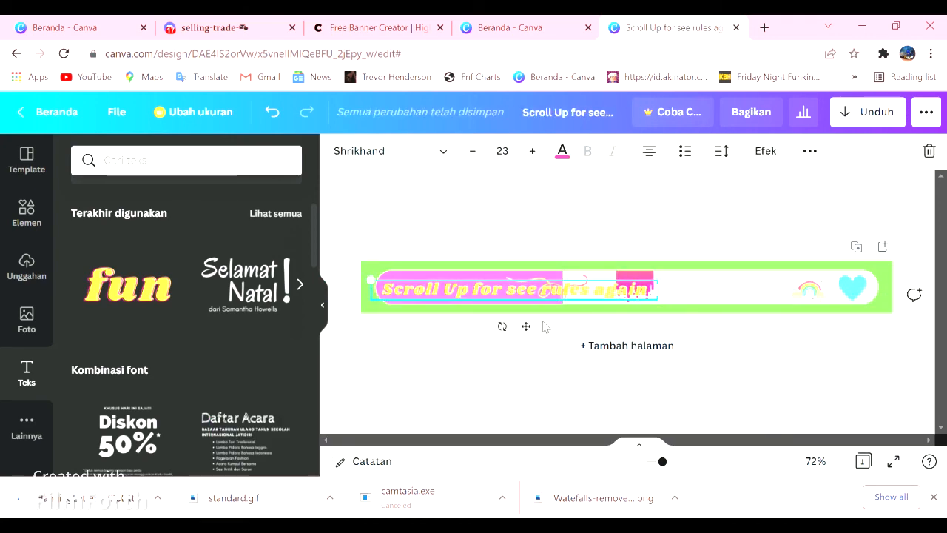
left_click_drag(668, 304, 569, 296)
left_click_drag(507, 288, 723, 294)
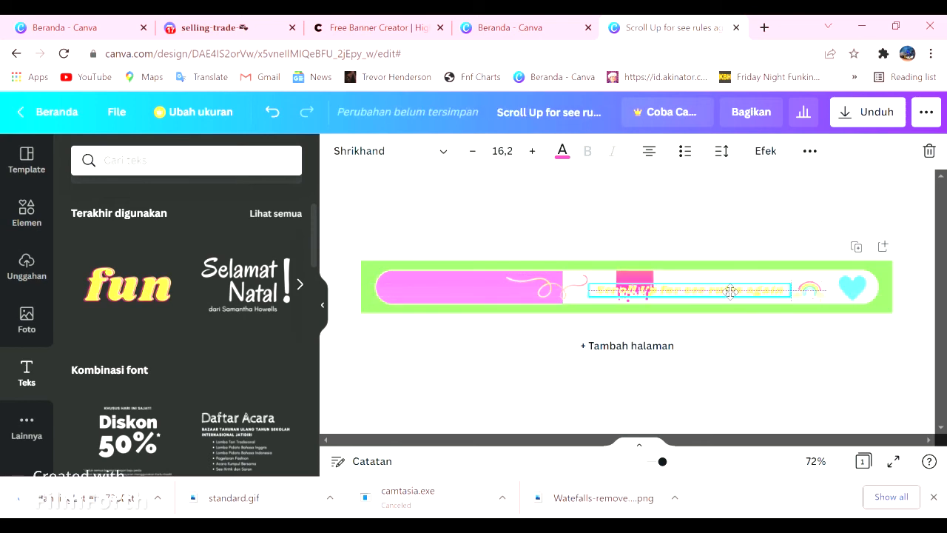
- Try the Nickainley font on the phrase, then set its font to Cooper Hewitt
left_click(447, 158)
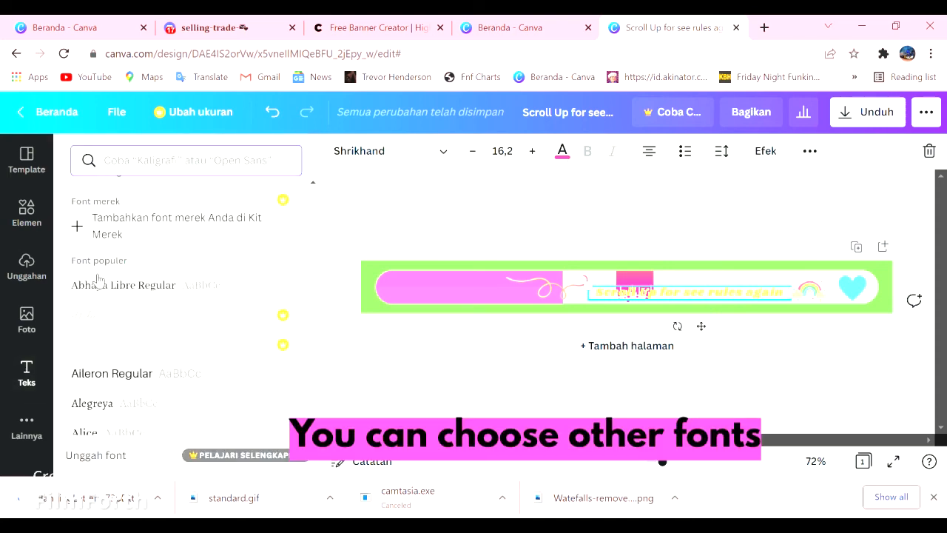
left_click(148, 252)
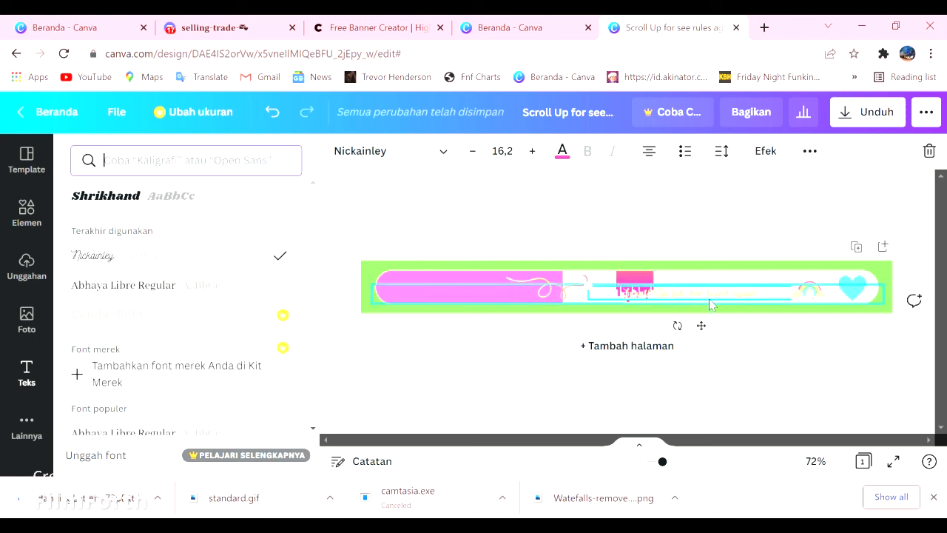
scroll(200, 363, "down", 10)
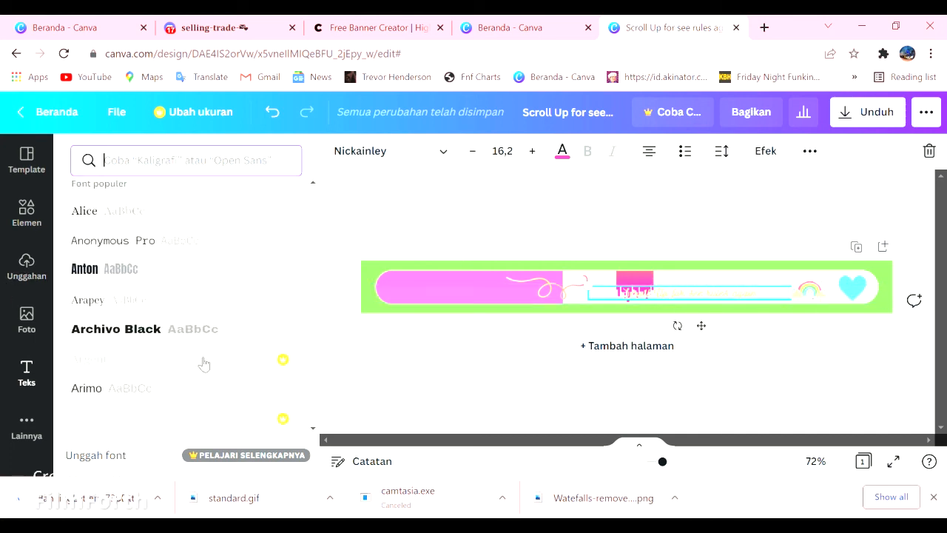
scroll(152, 296, "down", 5)
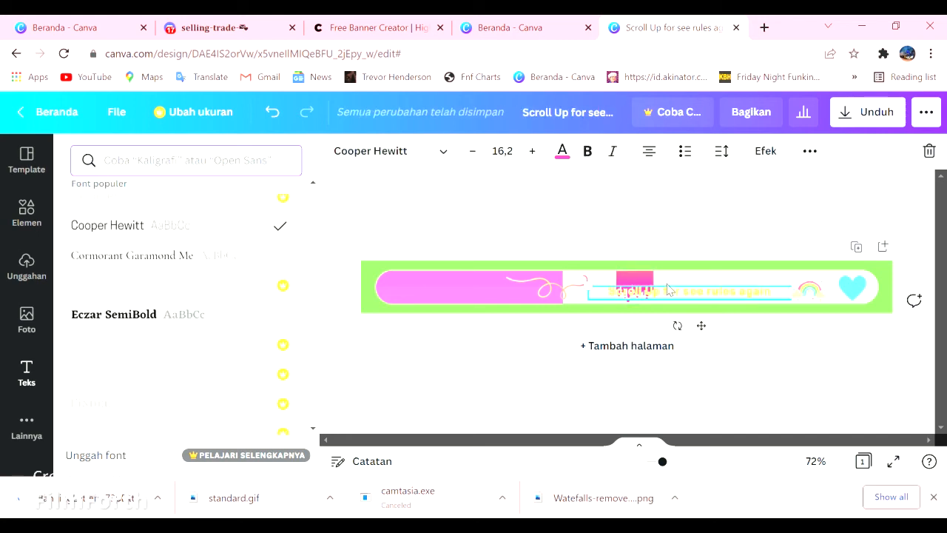
key("Escape")
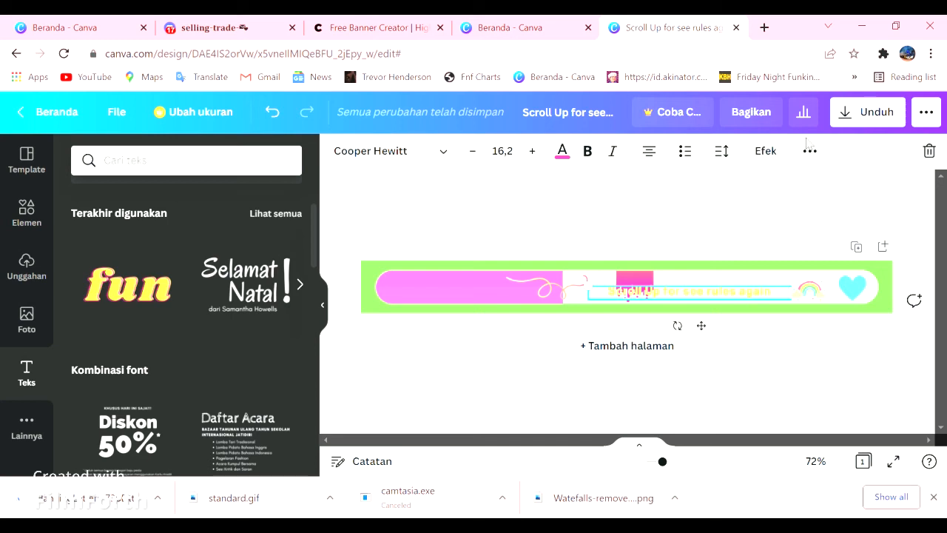
- Download the finished banner as a PNG file
left_click(865, 118)
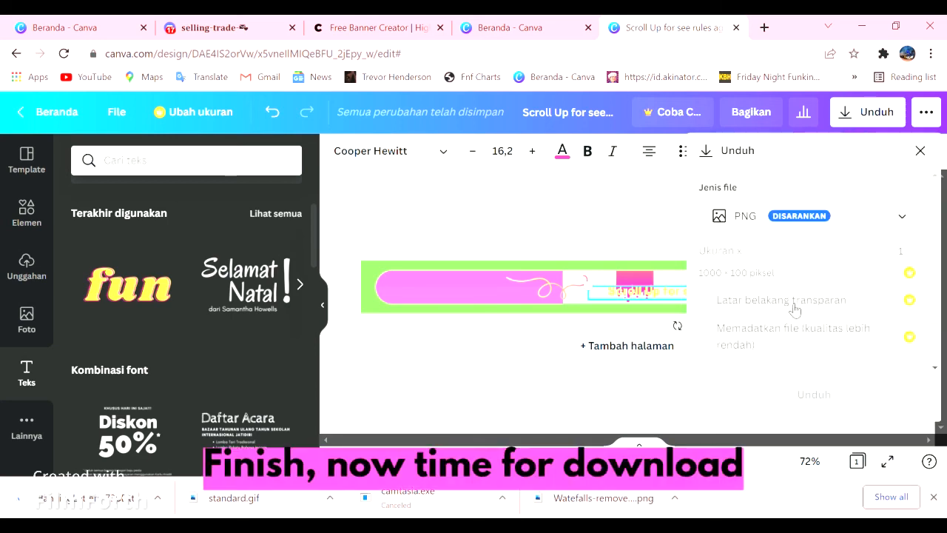
left_click(743, 396)
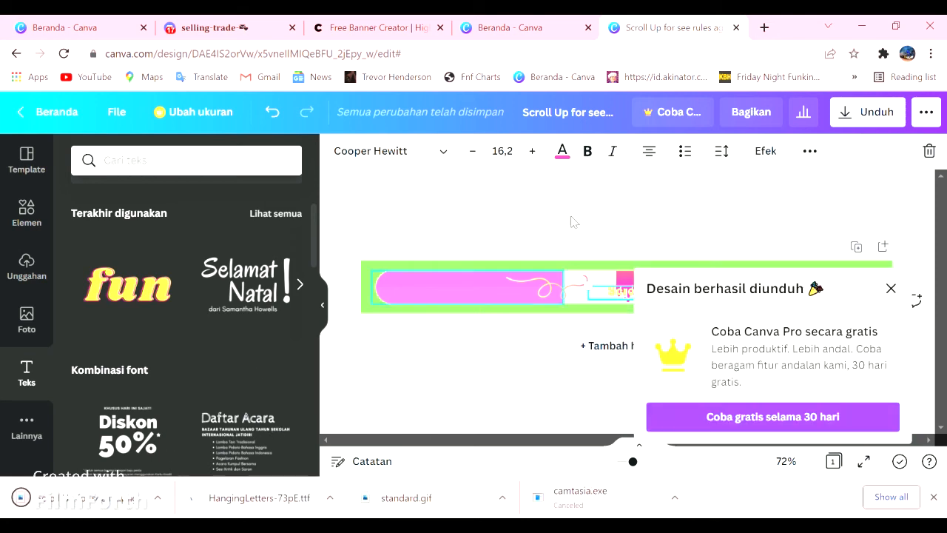
- Open the remove.bg website in a new browser tab
left_click(765, 27)
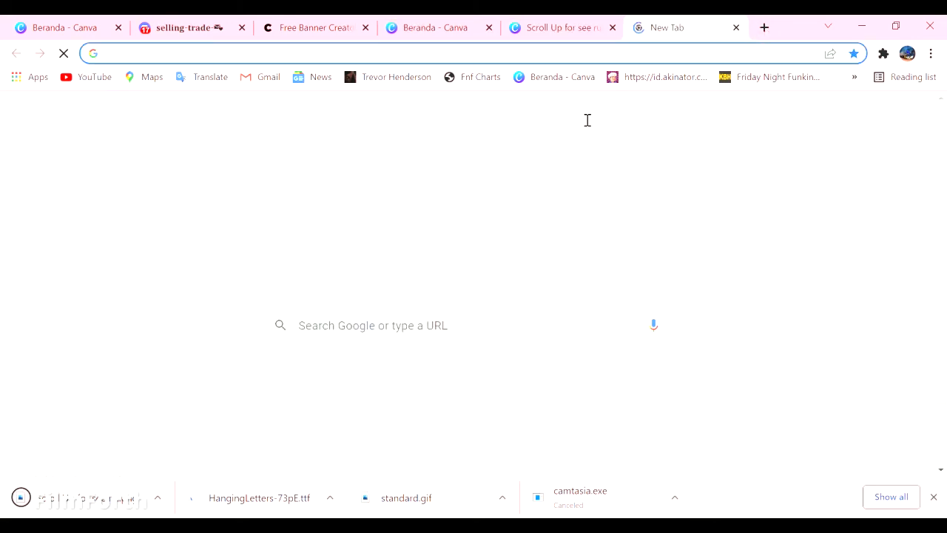
type("remove.")
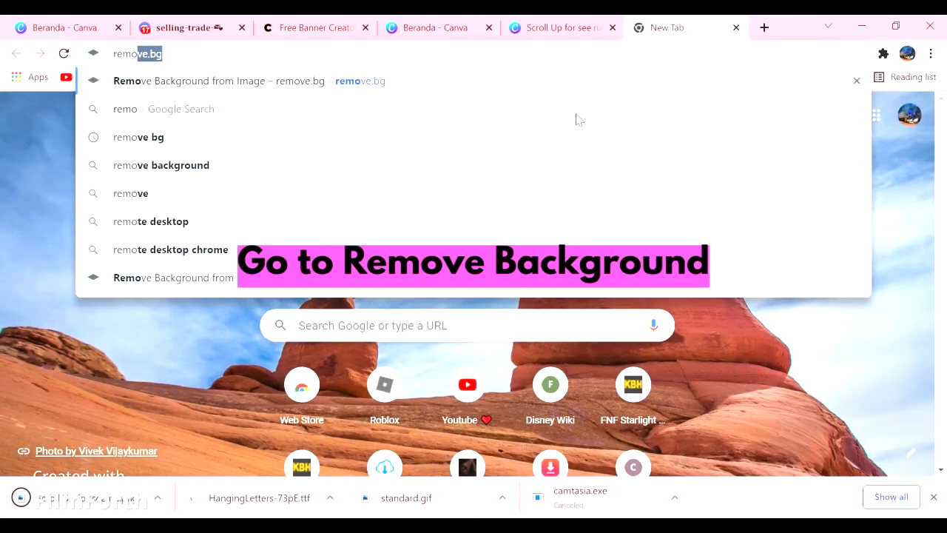
type("bg")
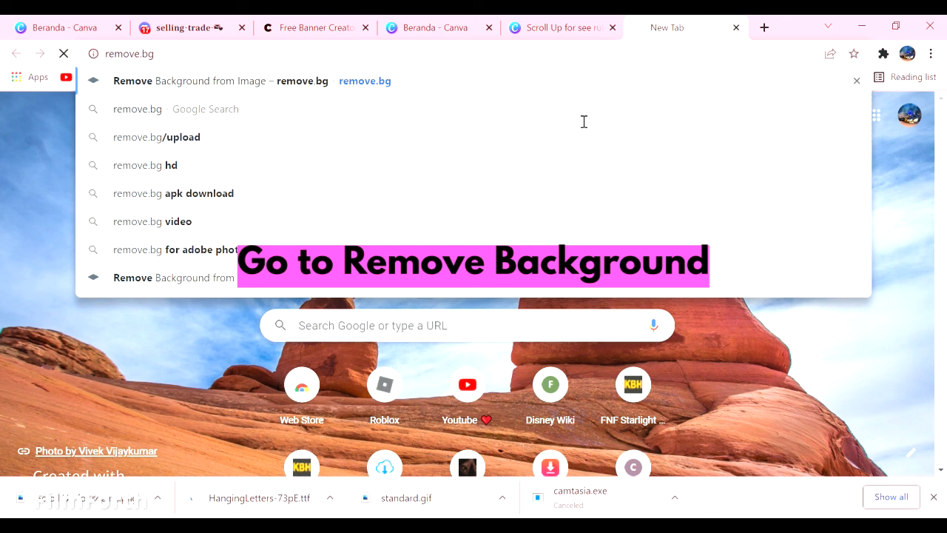
key("Return")
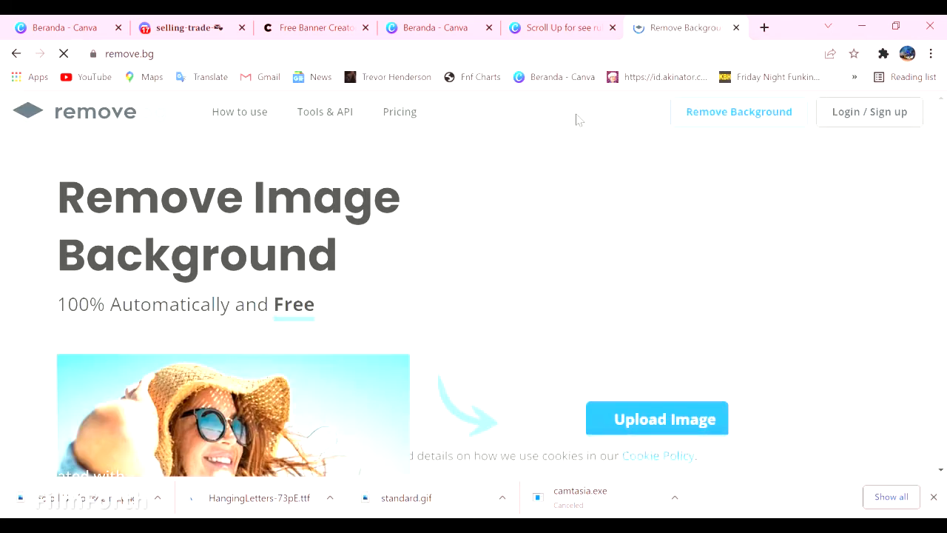
- Upload the banner image for background removal and download the version with its background removed
scroll(626, 375, "down", 2)
left_click(598, 280)
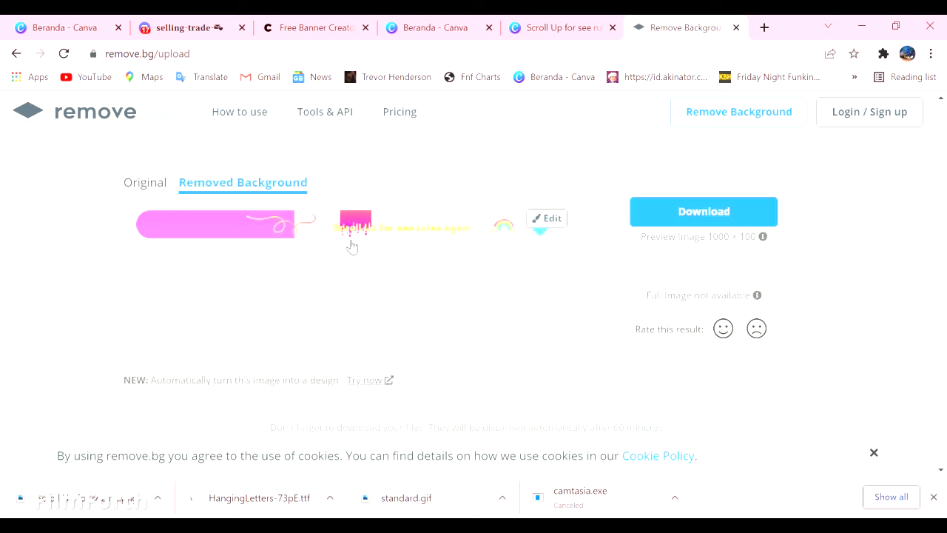
left_click(770, 212)
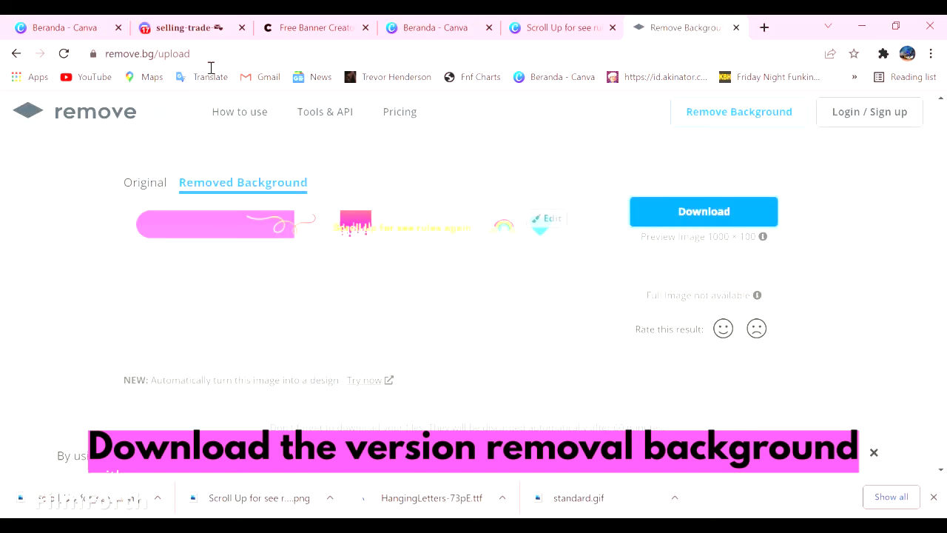
- Switch to Discord and open the server's text-rules channel
left_click(185, 27)
scroll(148, 266, "down", 2)
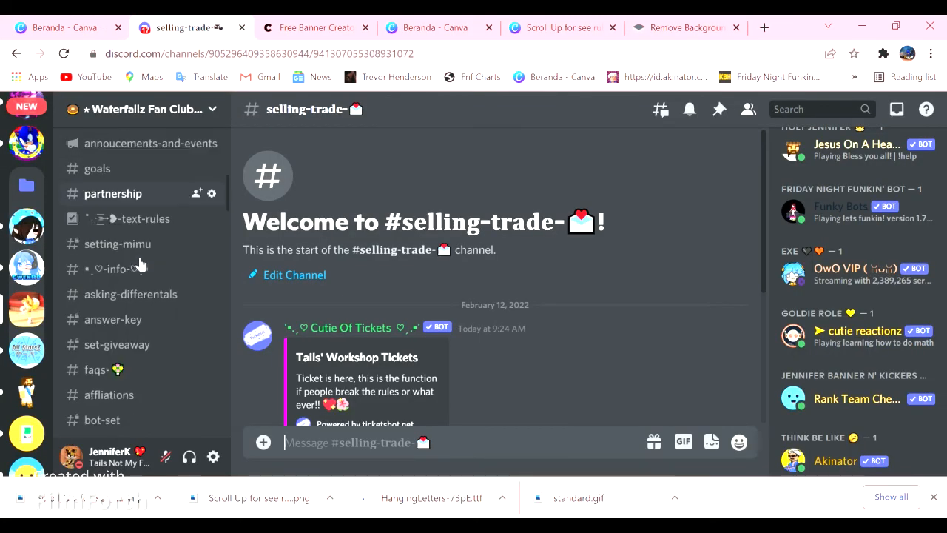
scroll(139, 262, "up", 8)
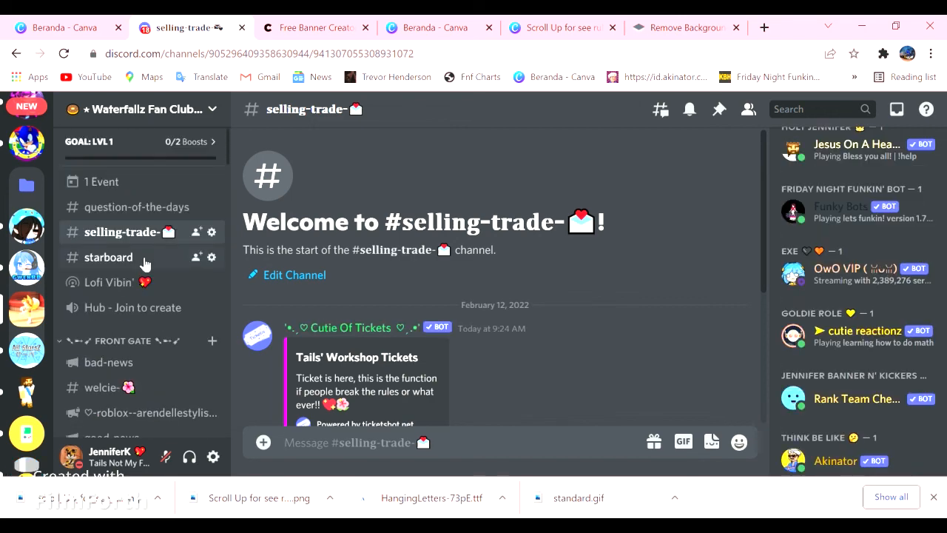
scroll(144, 237, "down", 5)
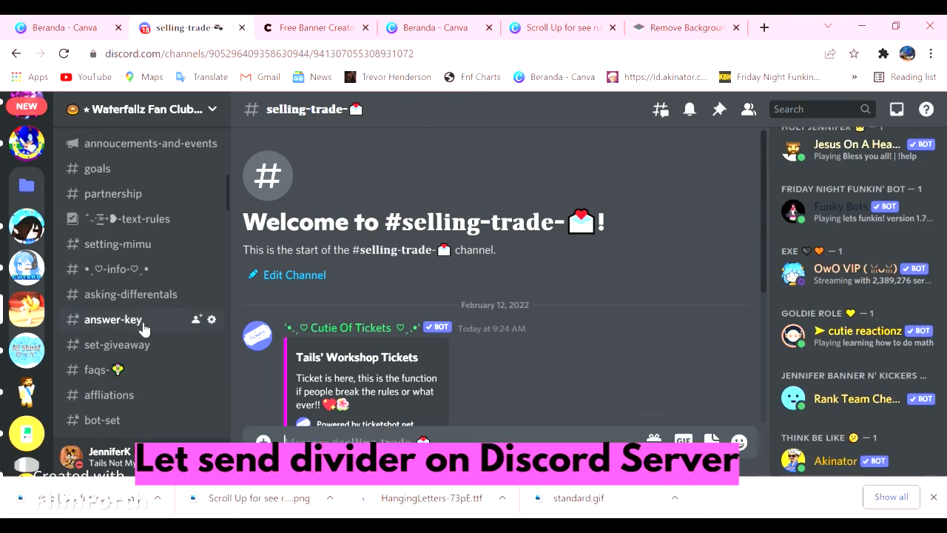
left_click(131, 219)
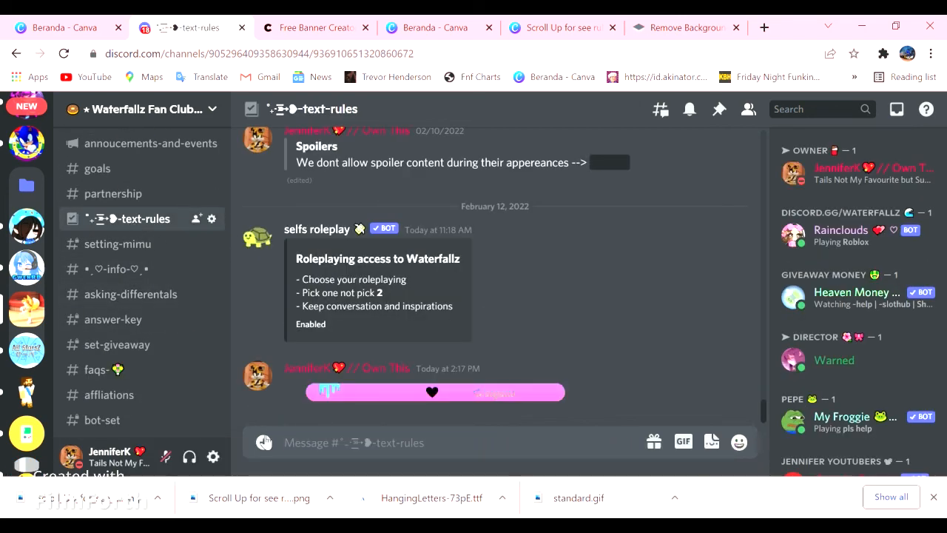
- Upload the background-free "Scroll_Up_for_see_rules_again" image to the text-rules channel and send it
left_click(264, 442)
left_click(300, 331)
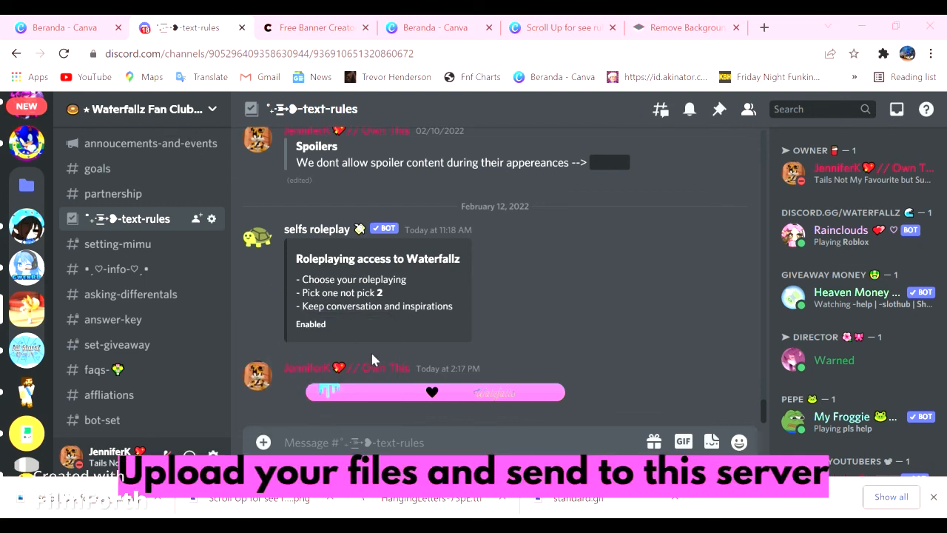
left_click(367, 414)
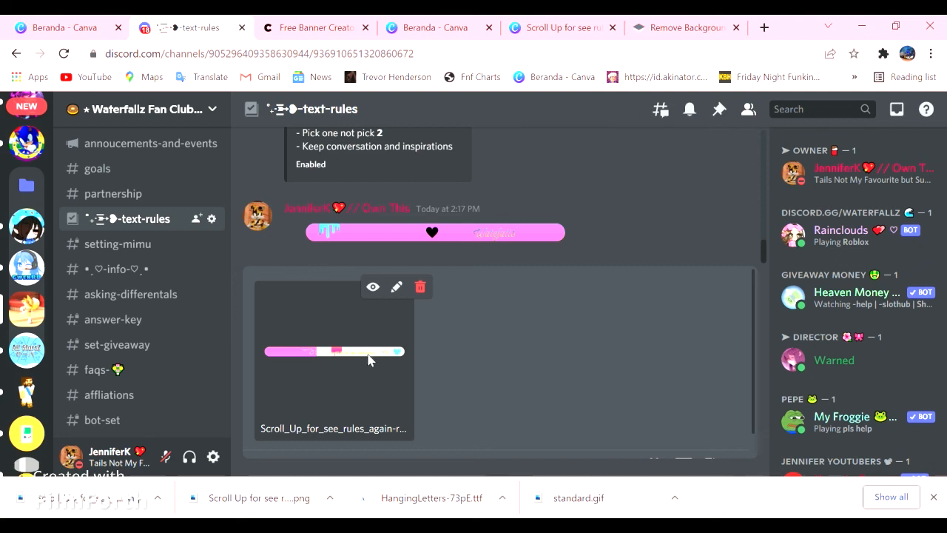
key("Return")
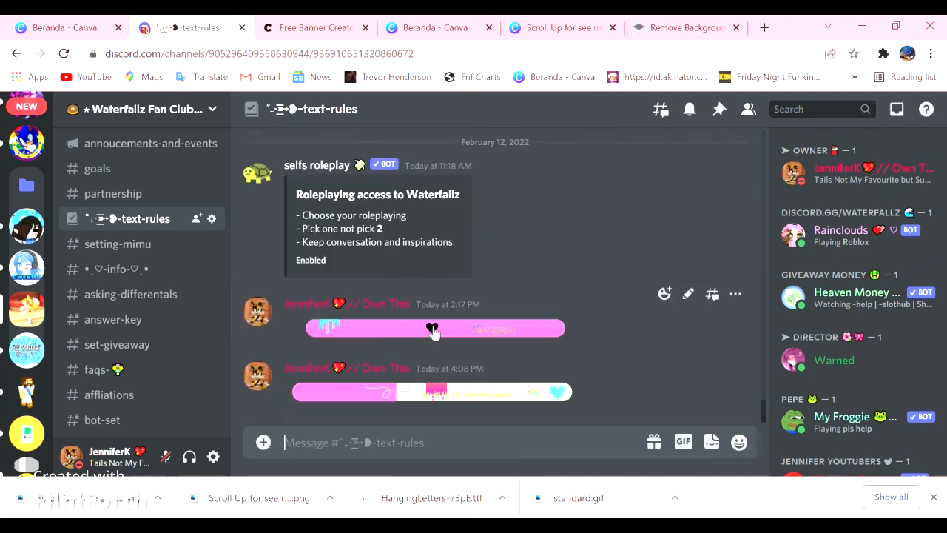